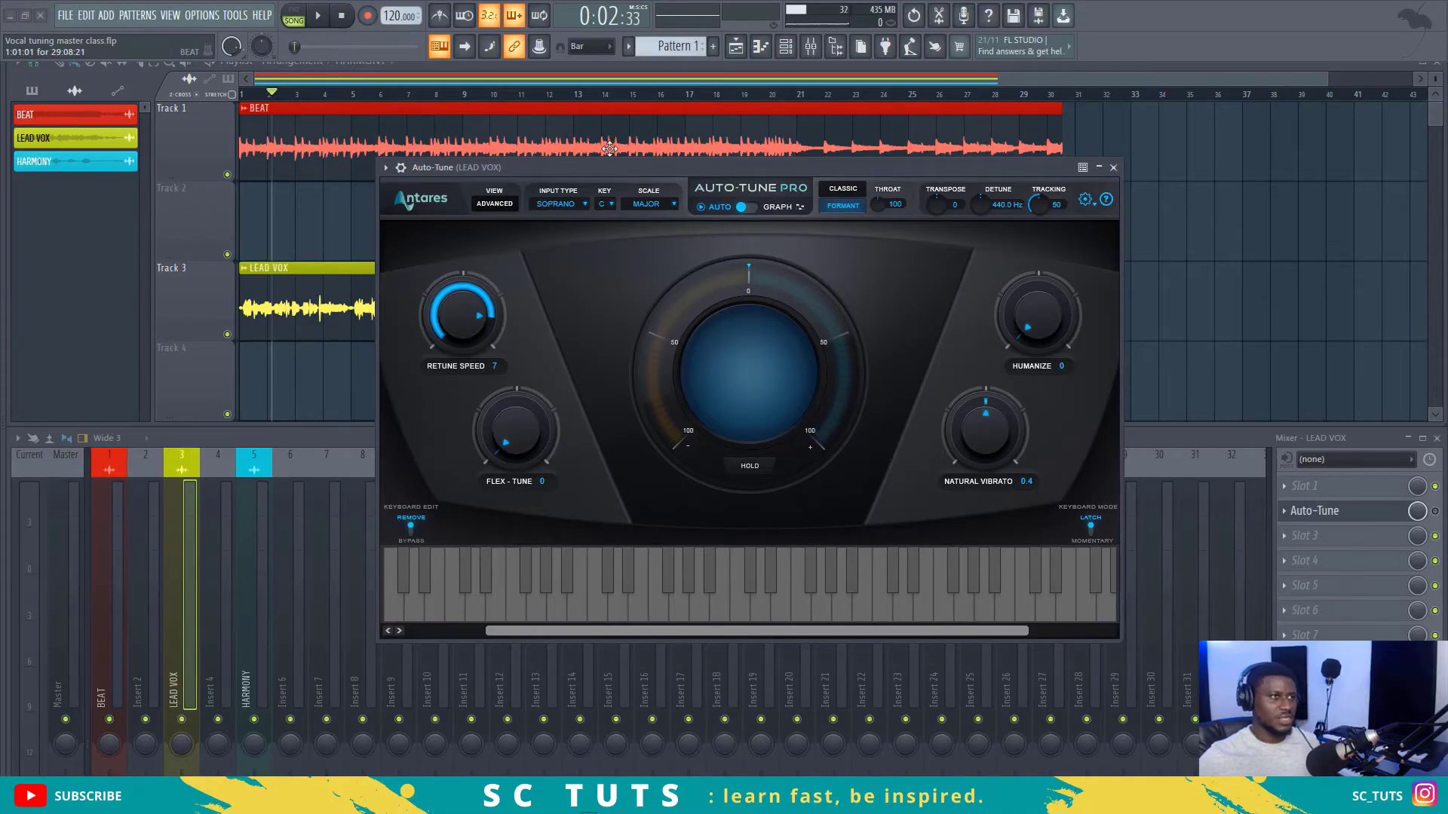
Move the Auto-Tune window down clear of the playlist clips and play the song with the untuned lead vocal
{"action": "left_click_drag", "start_coordinate": [558, 161], "coordinate": [630, 138]}
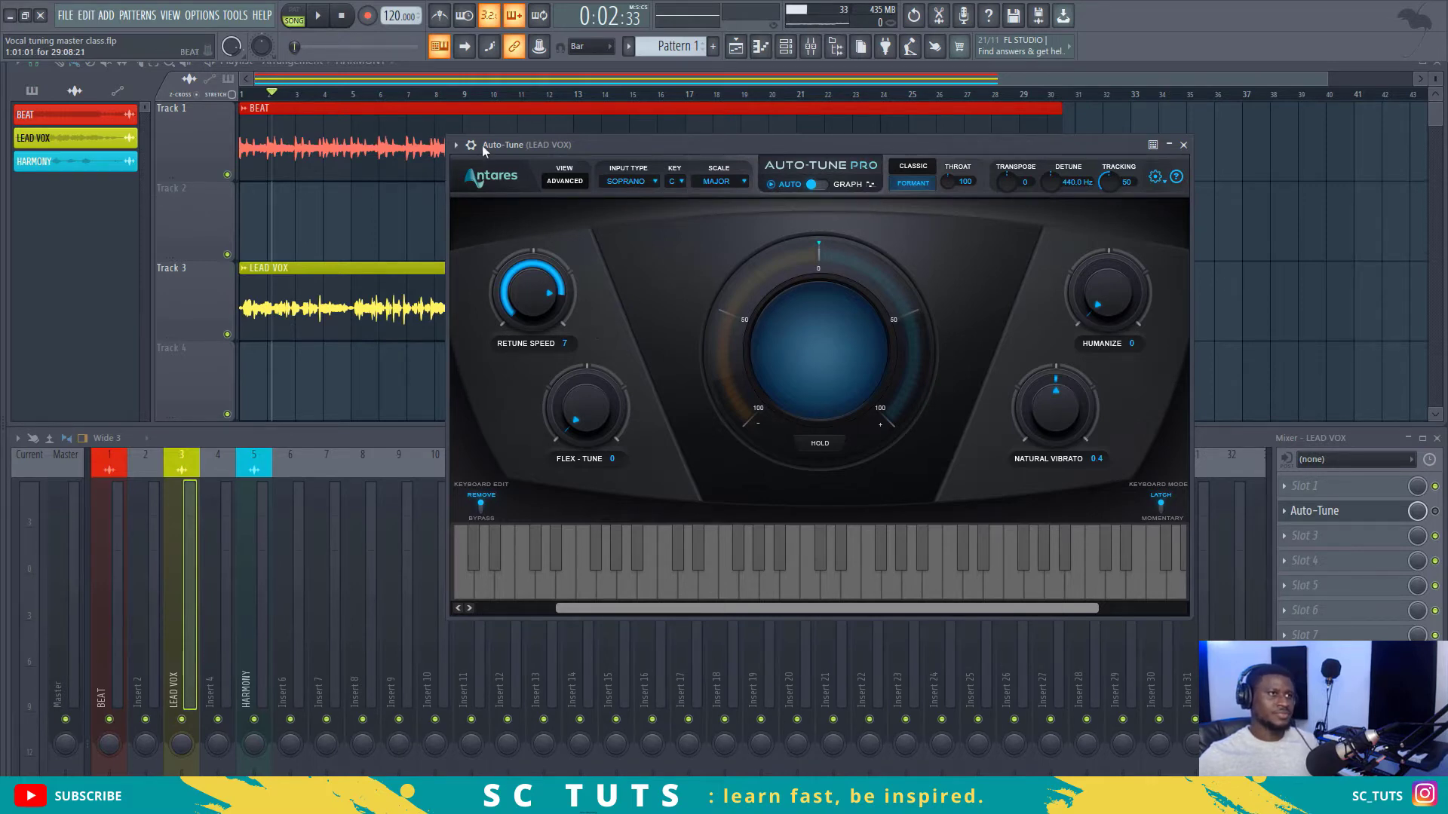
{"action": "left_click_drag", "start_coordinate": [519, 142], "coordinate": [584, 240]}
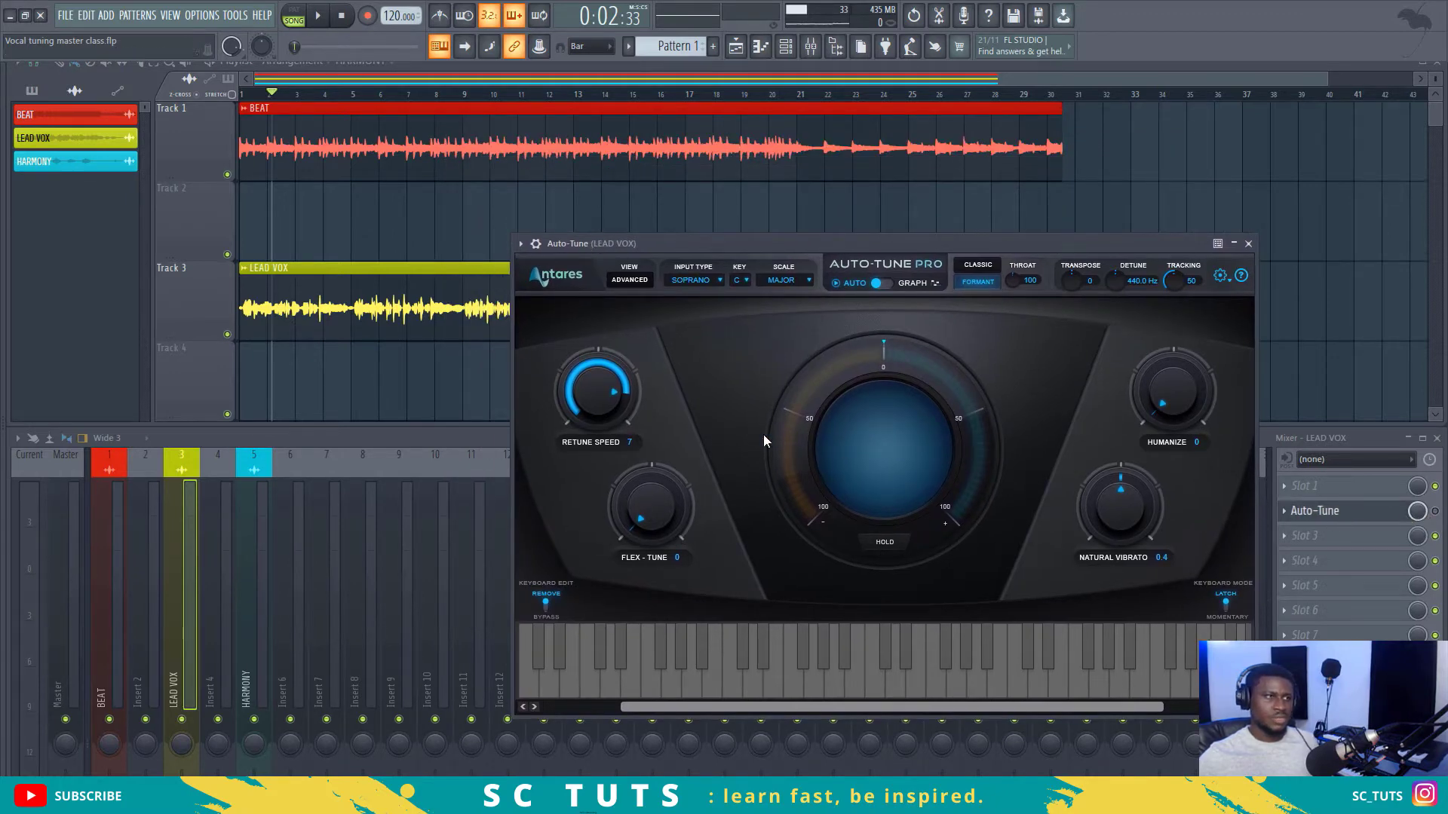
{"action": "left_click", "coordinate": [415, 441]}
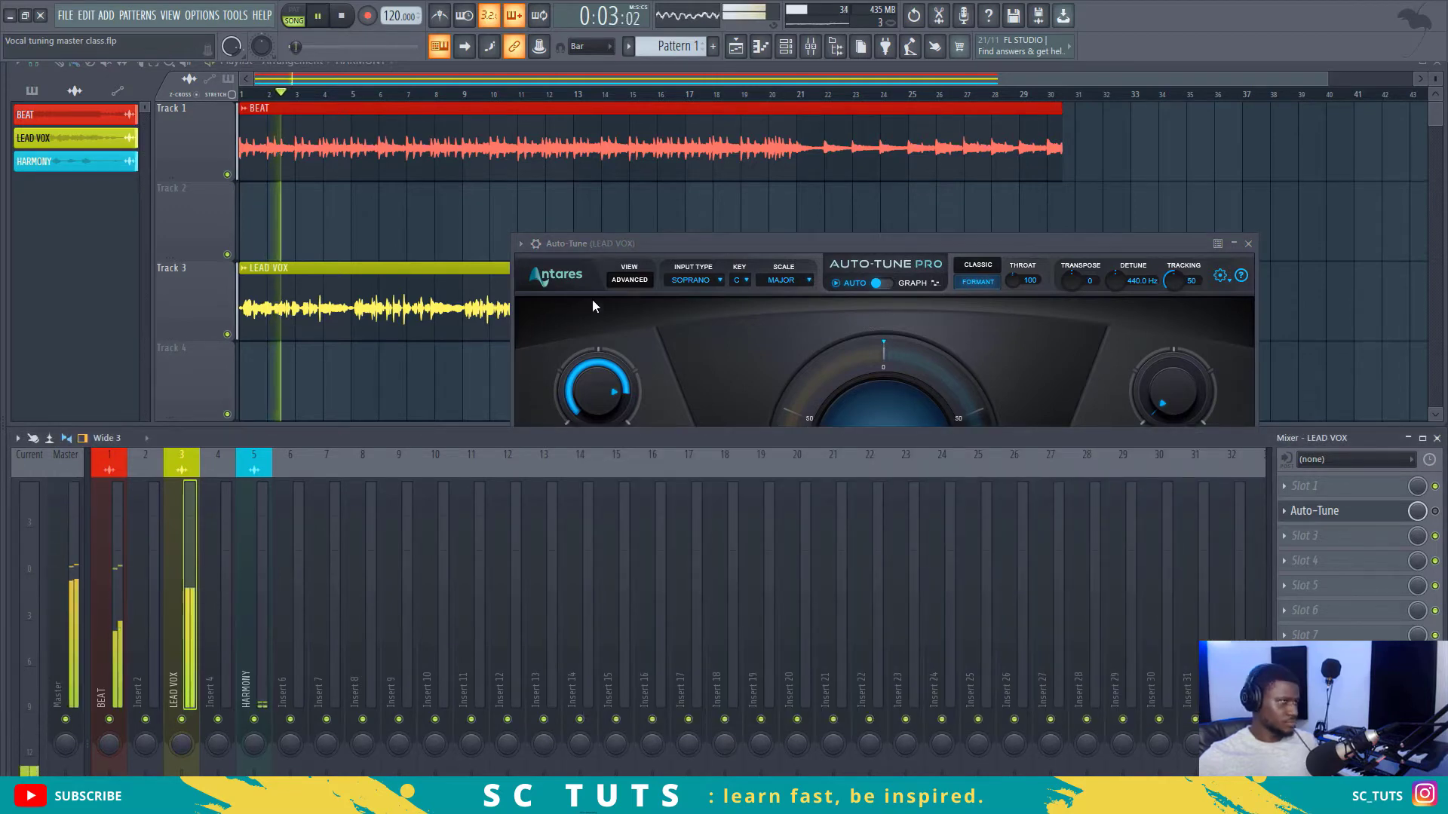
{"action": "key", "text": "space"}
{"action": "key", "text": "space"}
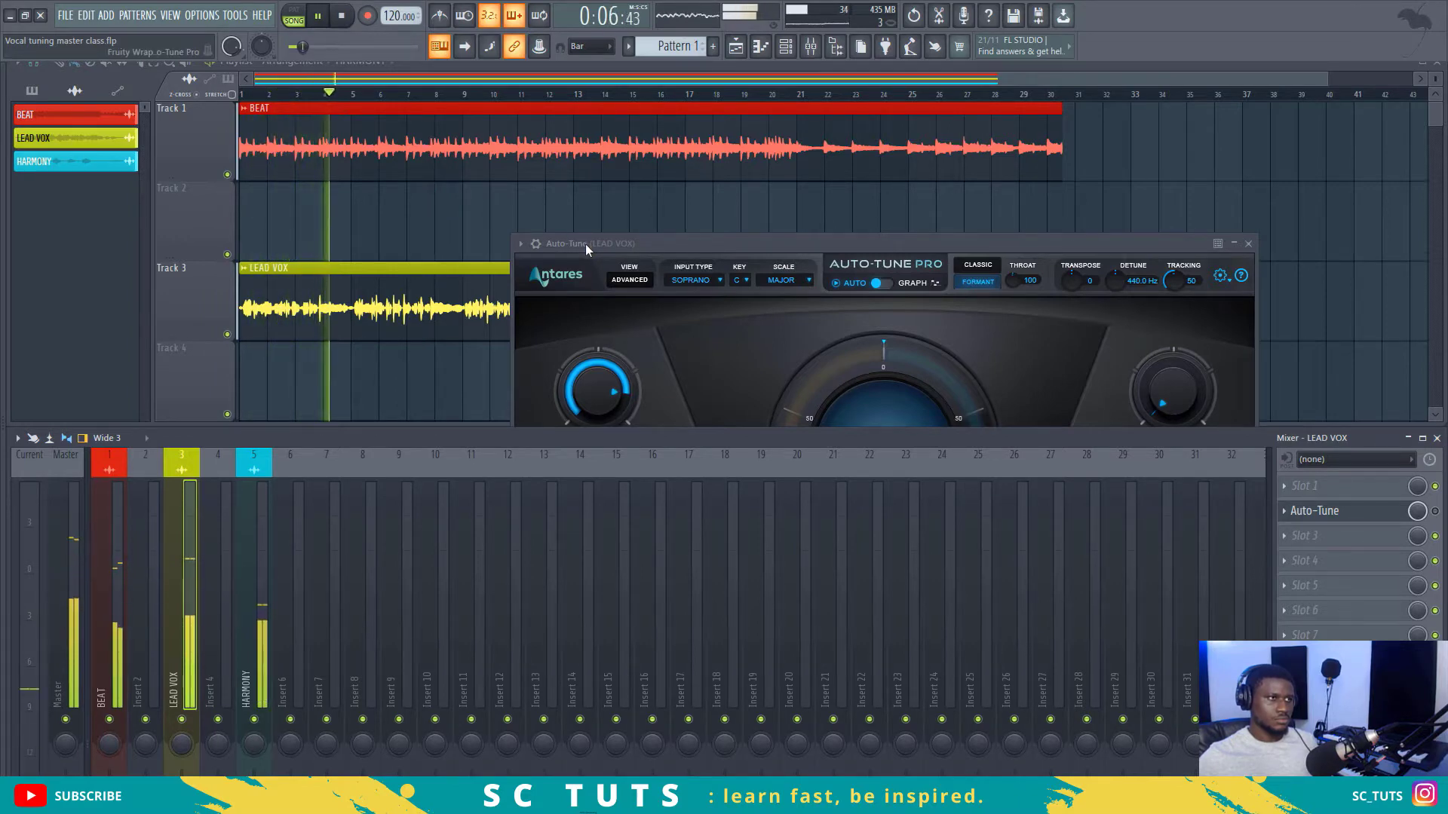
Shrink the playlist tracks to show BEAT, LEAD VOX and HARMONY together, reopen Auto-Tune below them, and stop playback after listening
{"action": "scroll", "coordinate": [350, 260], "scroll_direction": "down", "scroll_amount": 2}
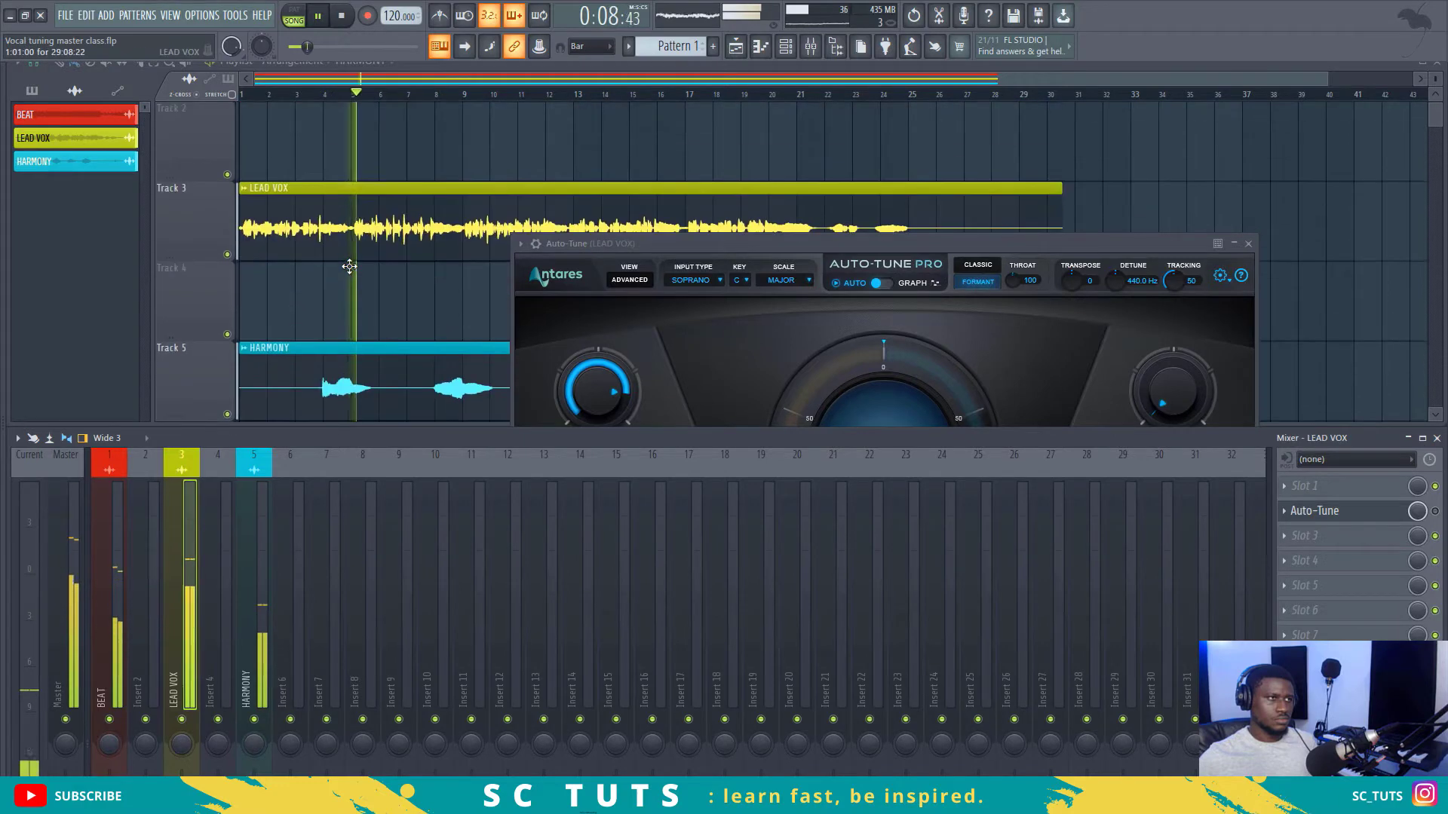
{"action": "left_click_drag", "start_coordinate": [1431, 182], "coordinate": [1433, 124]}
{"action": "scroll", "coordinate": [866, 248], "scroll_direction": "up", "scroll_amount": 1}
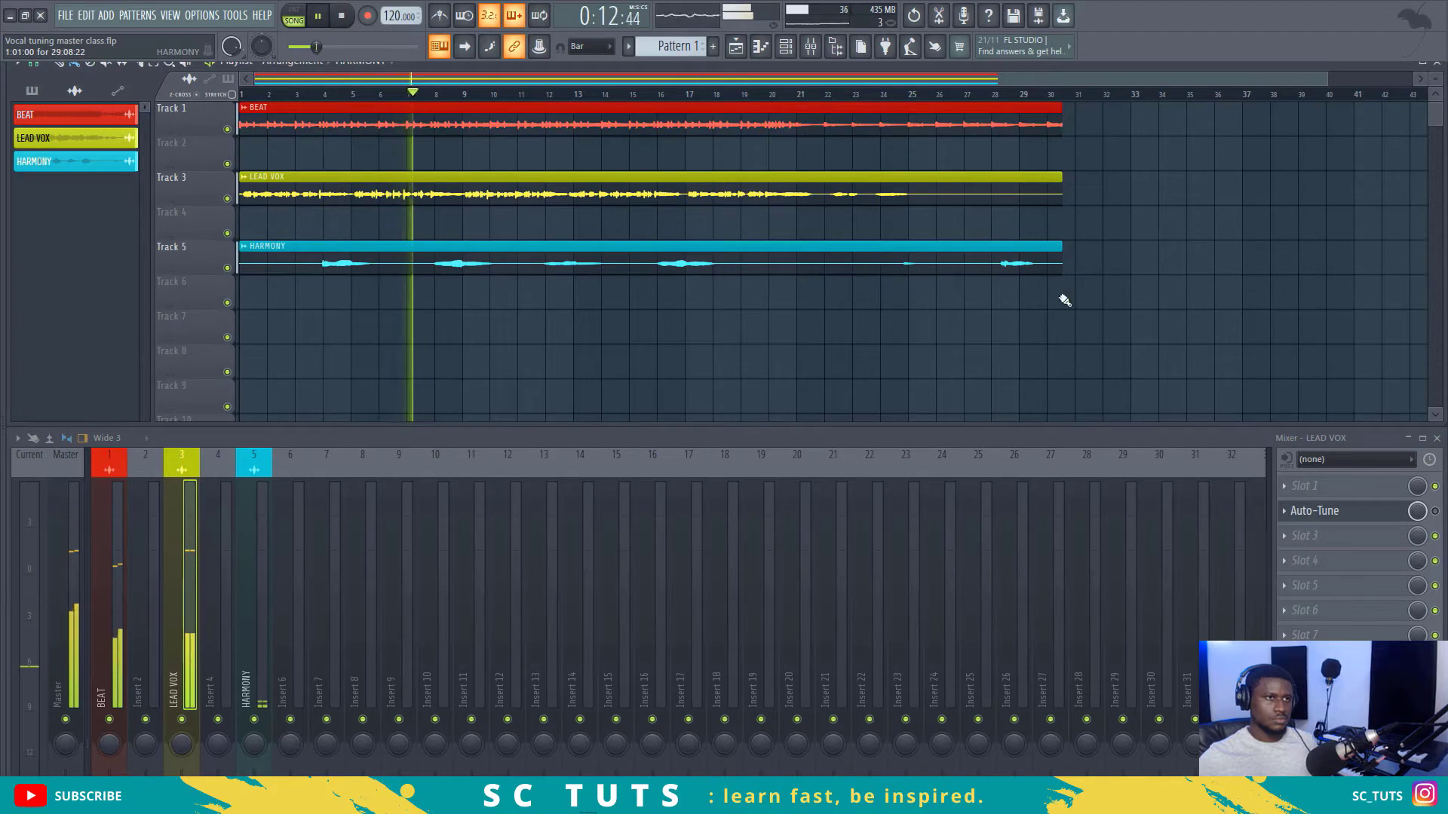
{"action": "left_click", "coordinate": [1350, 519]}
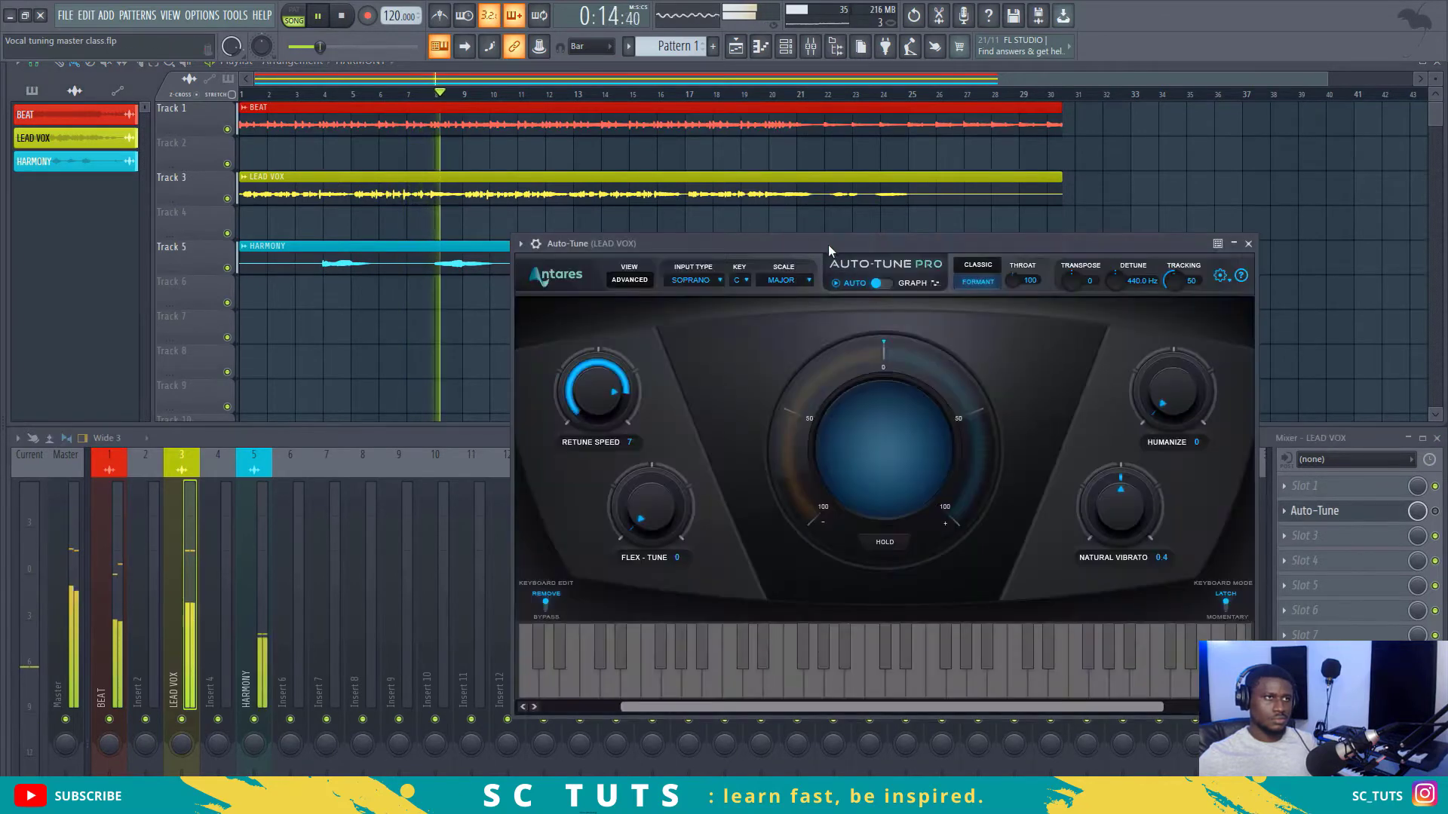
{"action": "left_click_drag", "start_coordinate": [799, 264], "coordinate": [739, 328]}
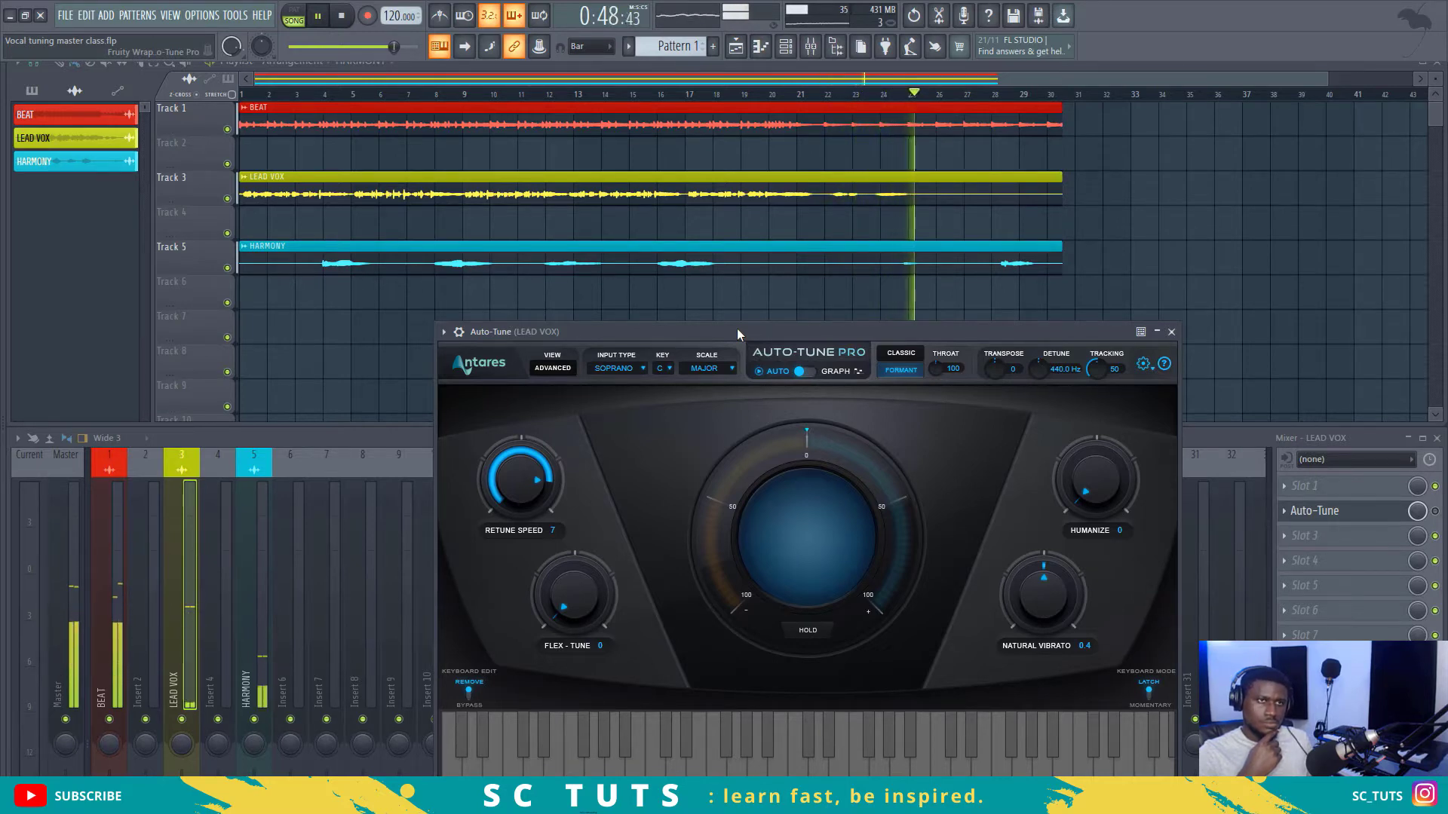
{"action": "key", "text": "space"}
{"action": "left_click_drag", "start_coordinate": [783, 330], "coordinate": [792, 283]}
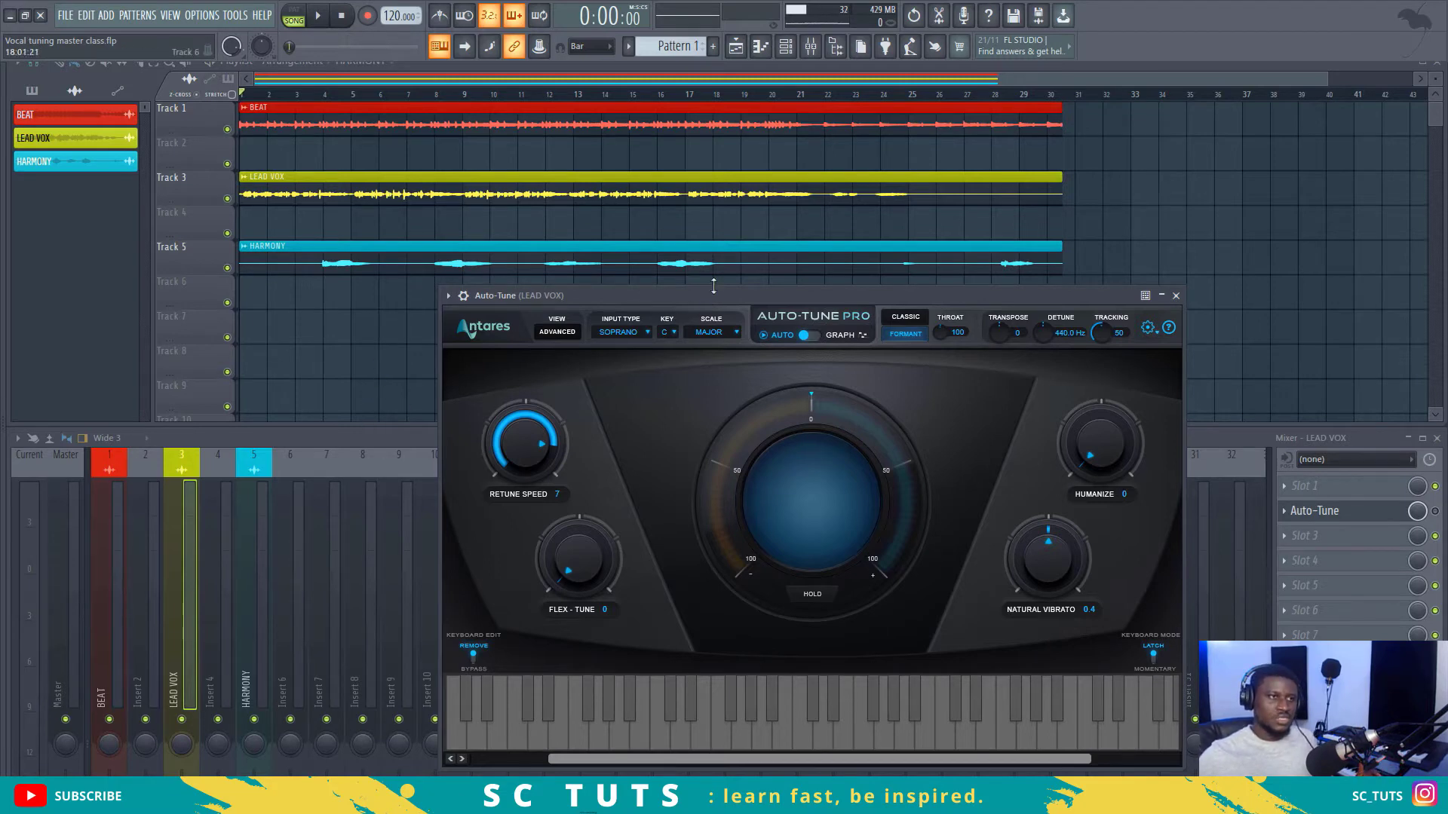
Open the Auto-Key plugin on the BEAT mixer track and move its window to the middle of the workspace
{"action": "left_click", "coordinate": [101, 624]}
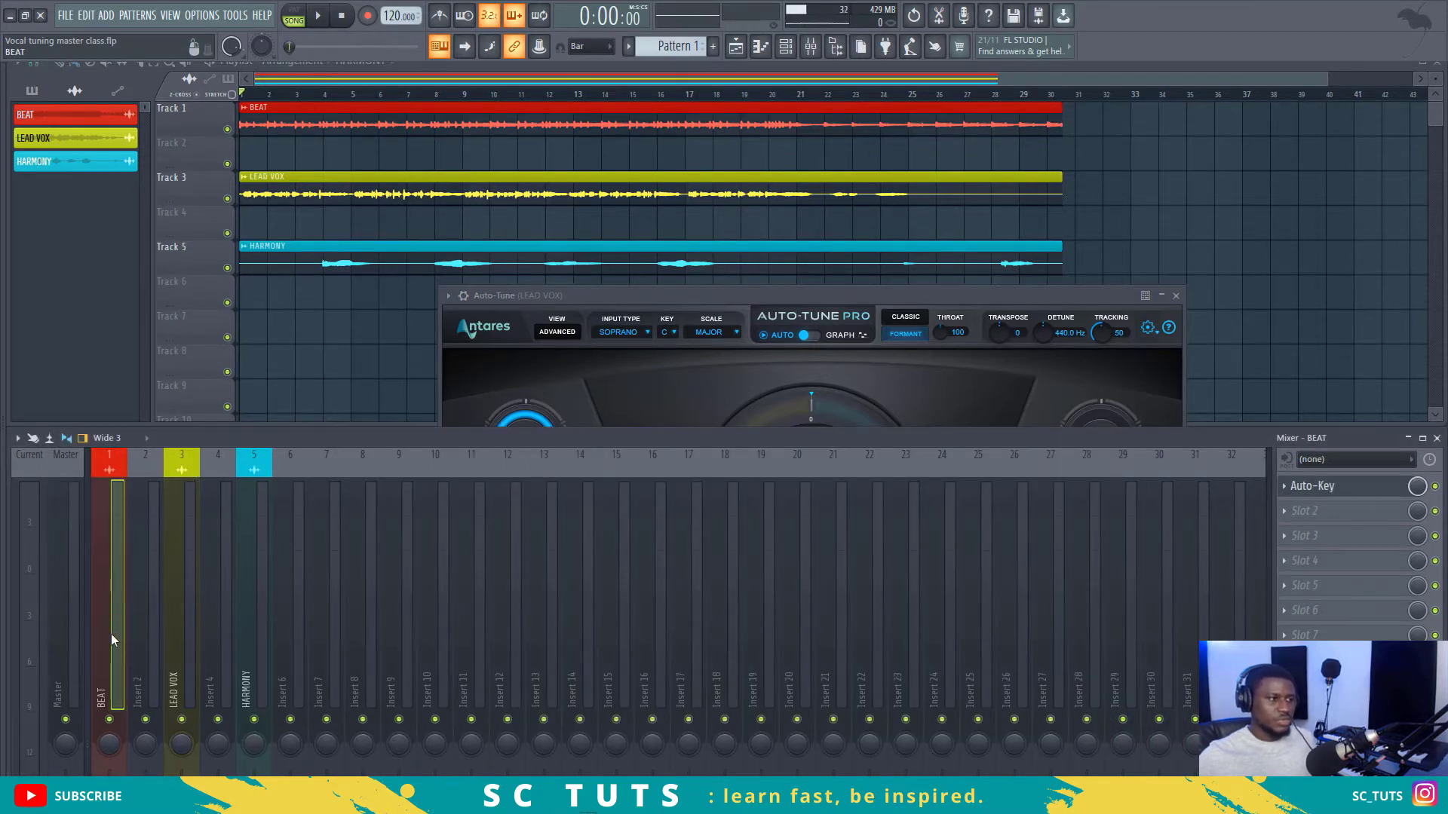
{"action": "left_click", "coordinate": [1357, 487]}
{"action": "left_click_drag", "start_coordinate": [241, 219], "coordinate": [694, 282]}
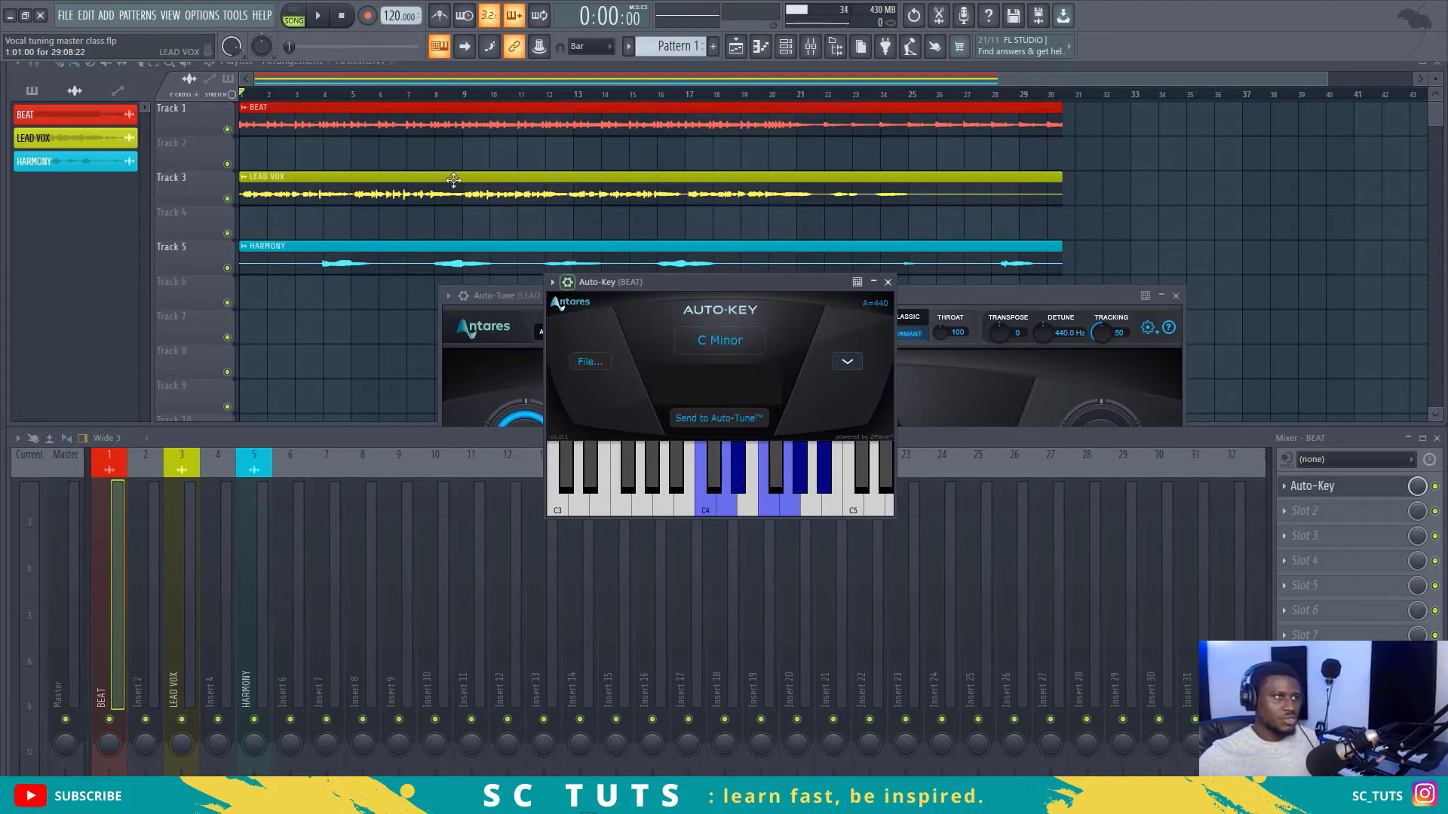
Play the song from the start twice so that Auto-Key analyses the key of the beat
{"action": "left_click", "coordinate": [342, 18]}
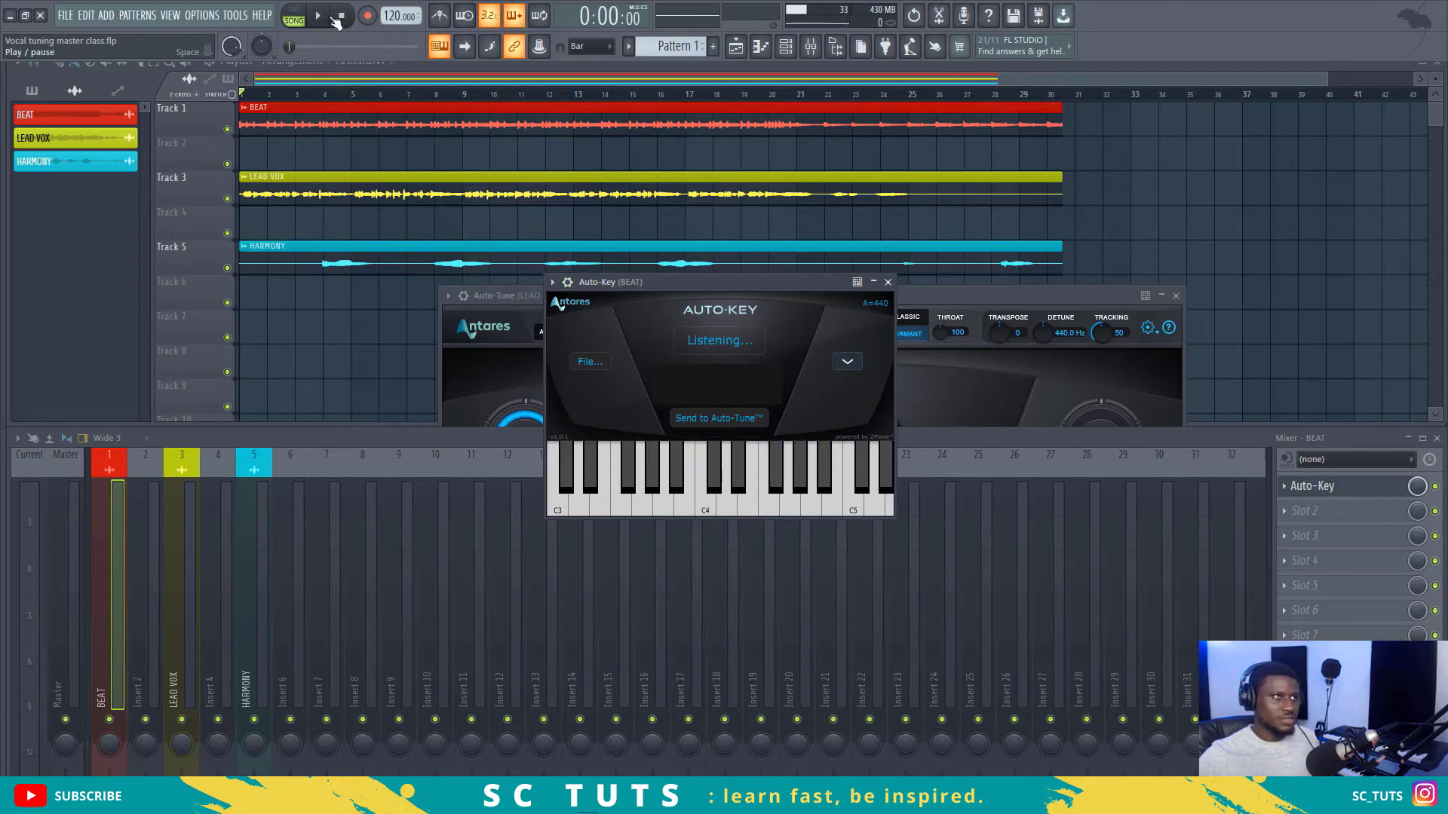
{"action": "left_click", "coordinate": [323, 18]}
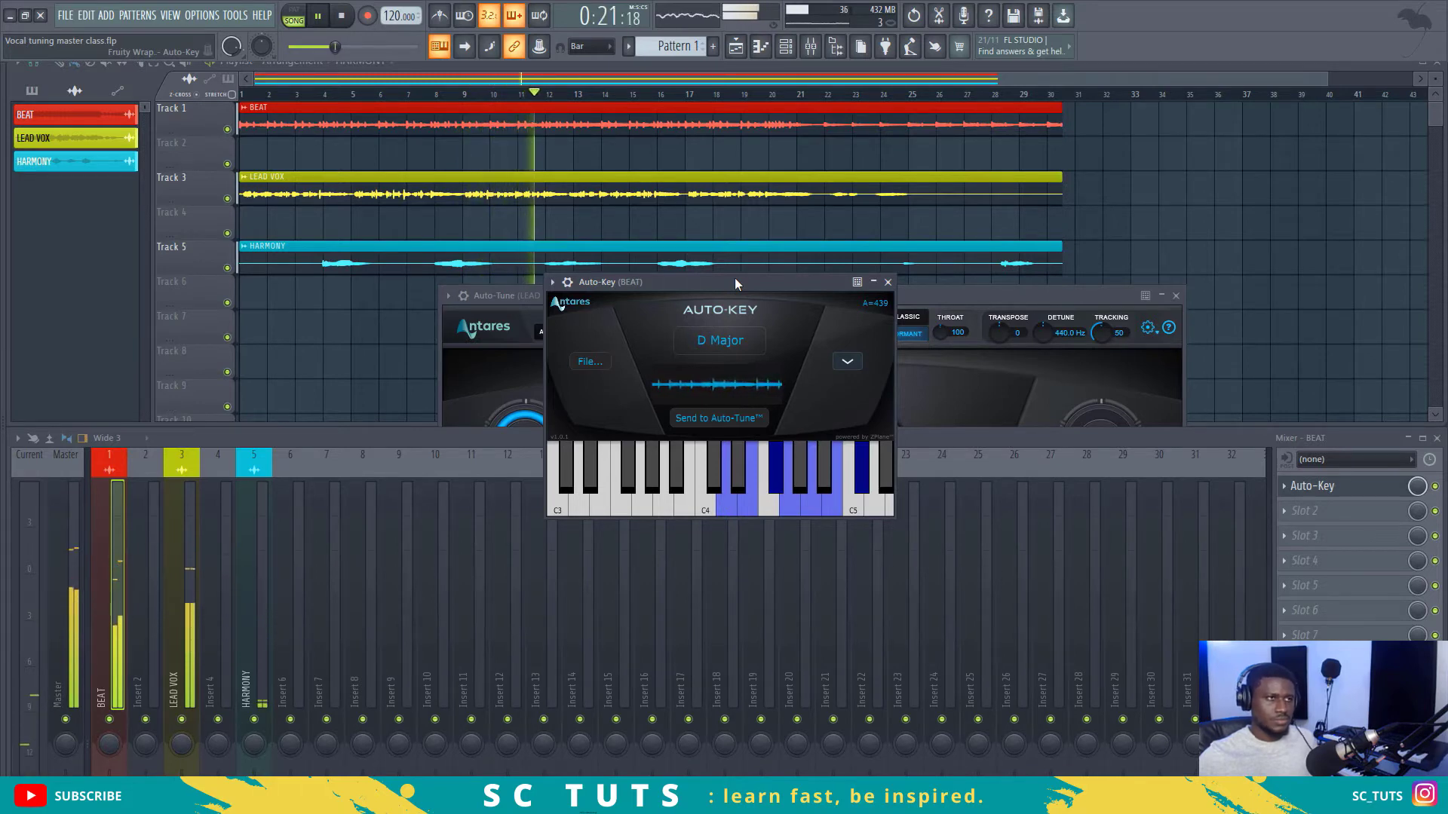
{"action": "key", "text": "space"}
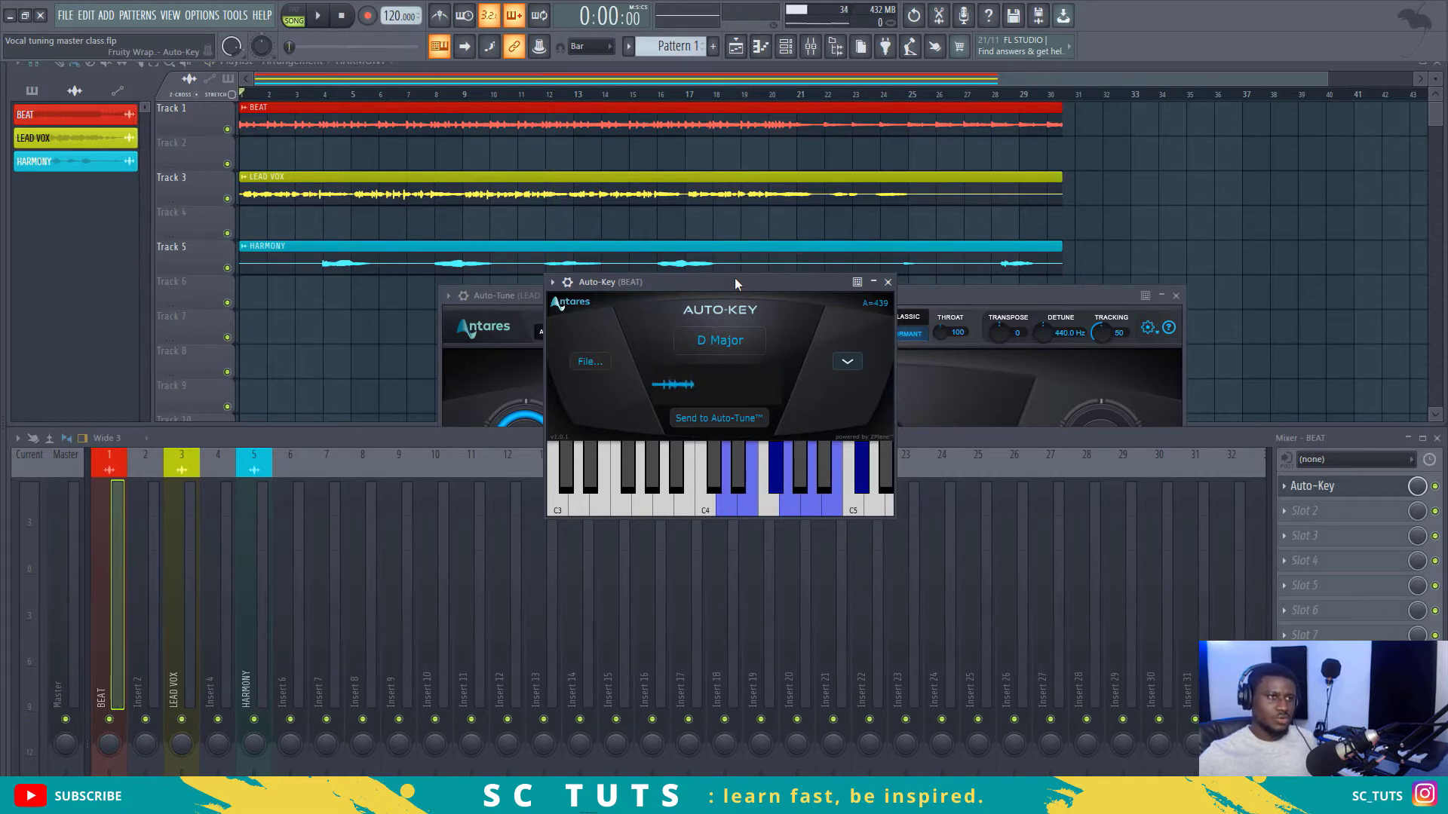
{"action": "key", "text": "space"}
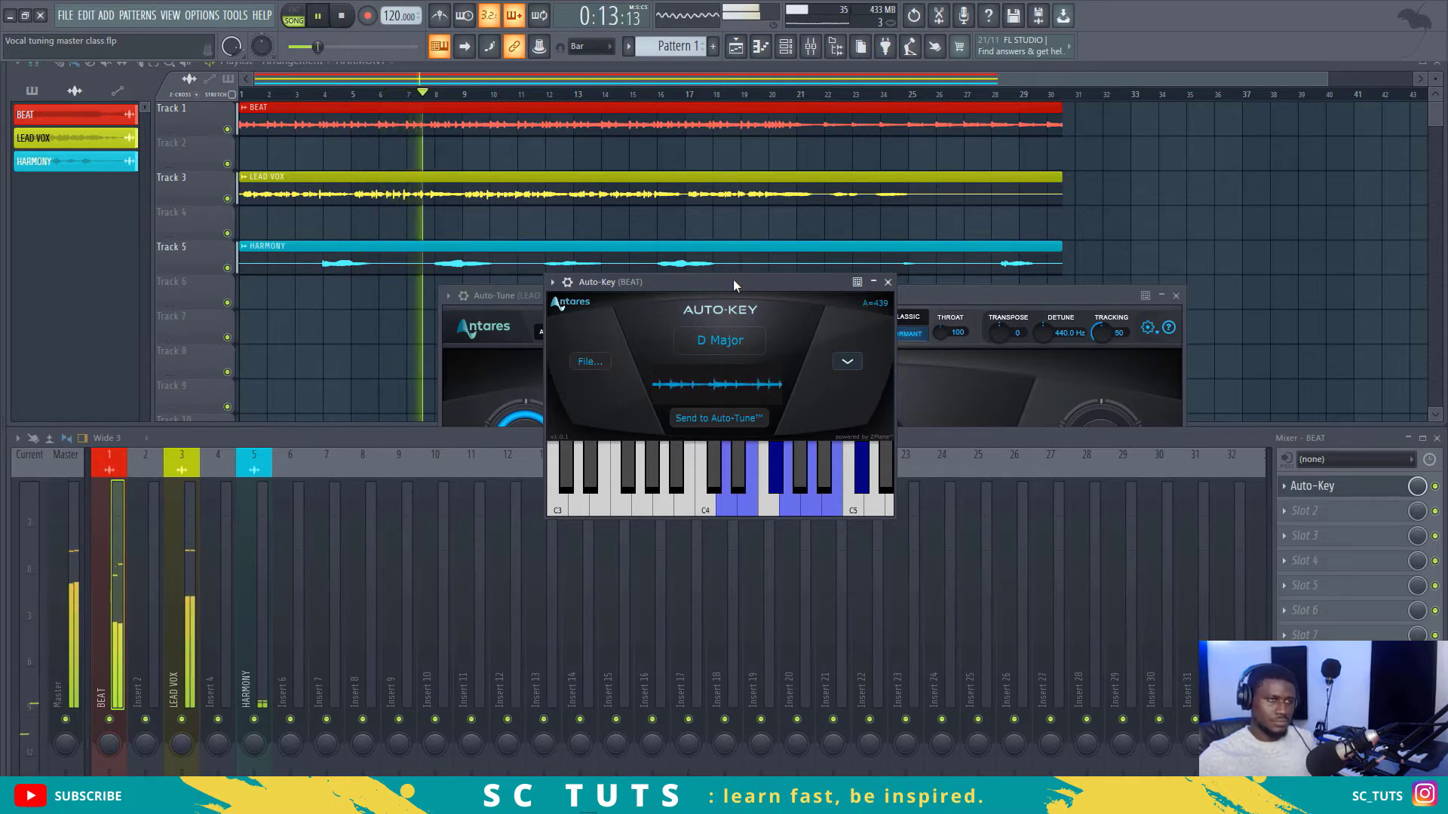
{"action": "left_click_drag", "start_coordinate": [733, 279], "coordinate": [758, 300]}
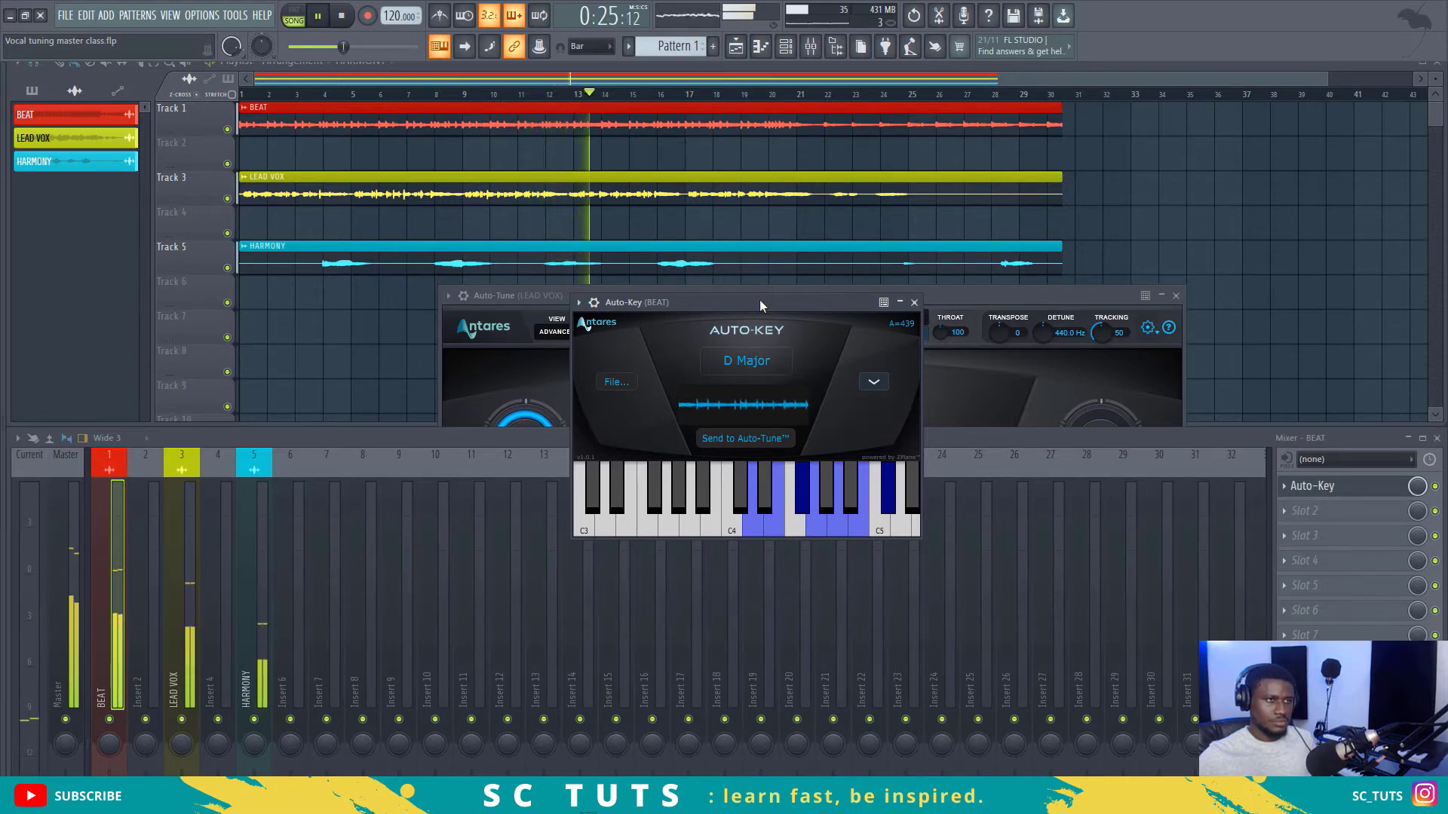
{"action": "key", "text": "space"}
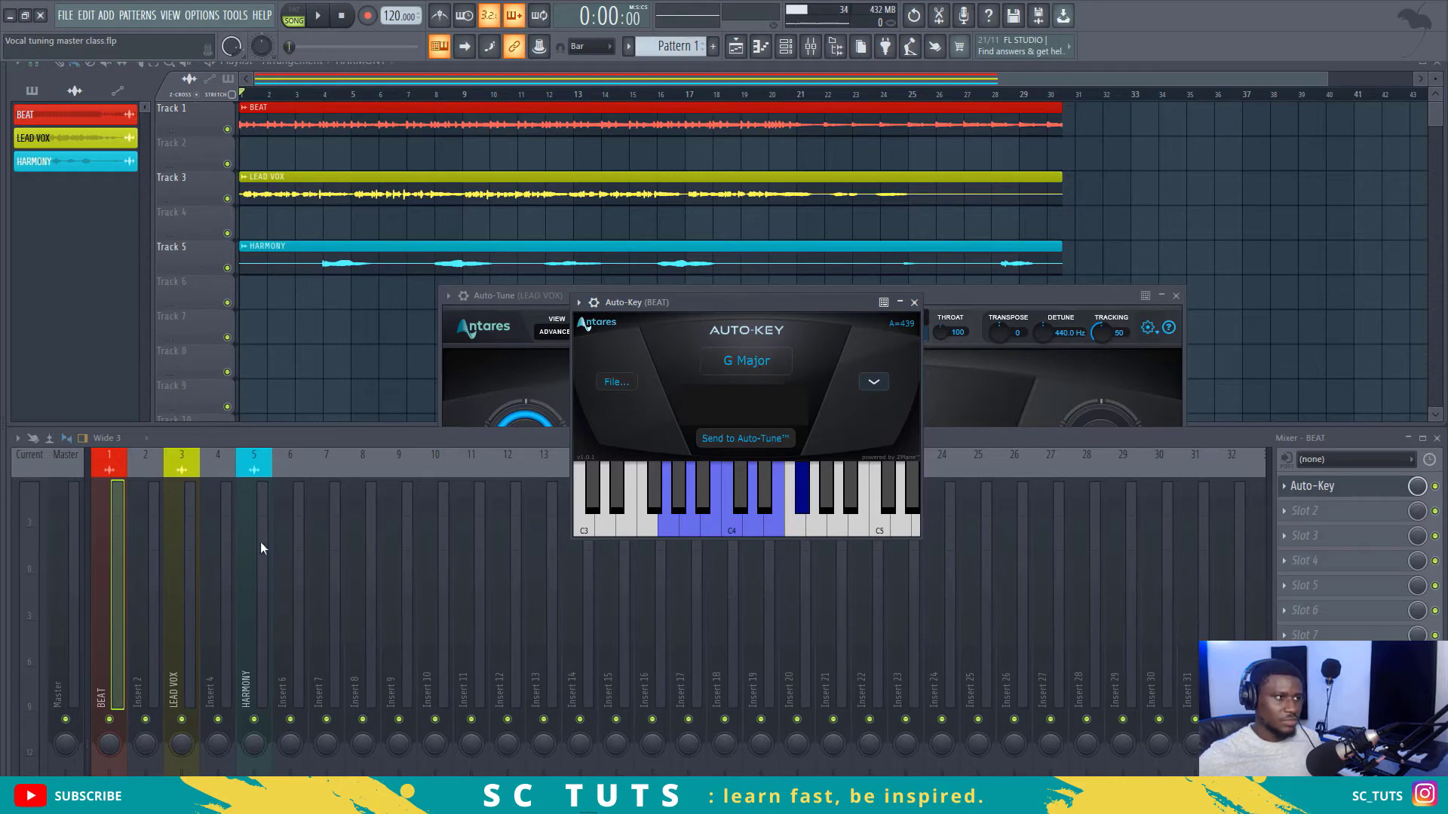
In the Auto-Tune plugin on the LEAD VOX track, set the key to G, the scale to Major and the input type to Low Male
{"action": "left_click", "coordinate": [188, 636]}
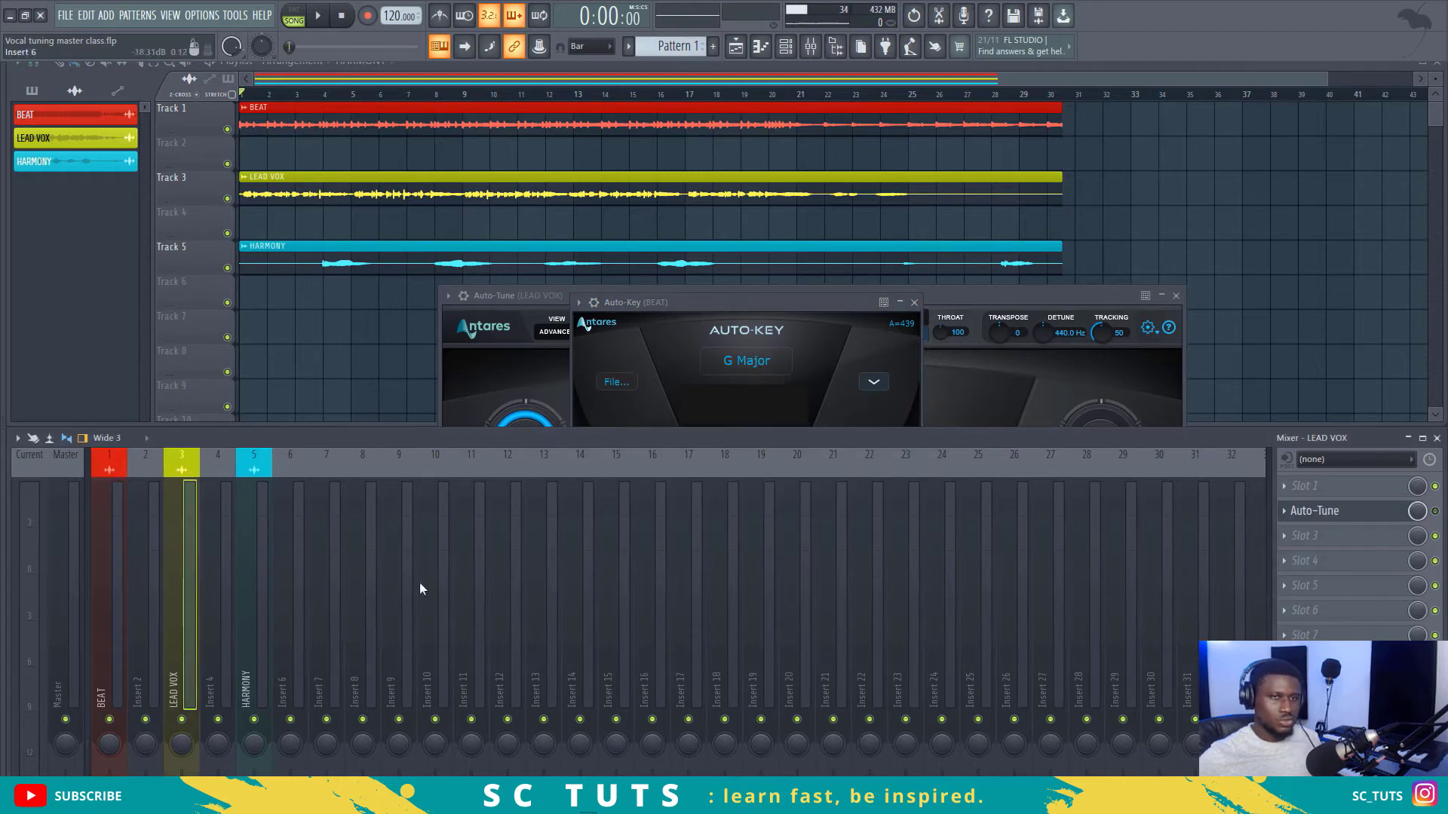
{"action": "left_click", "coordinate": [1330, 513]}
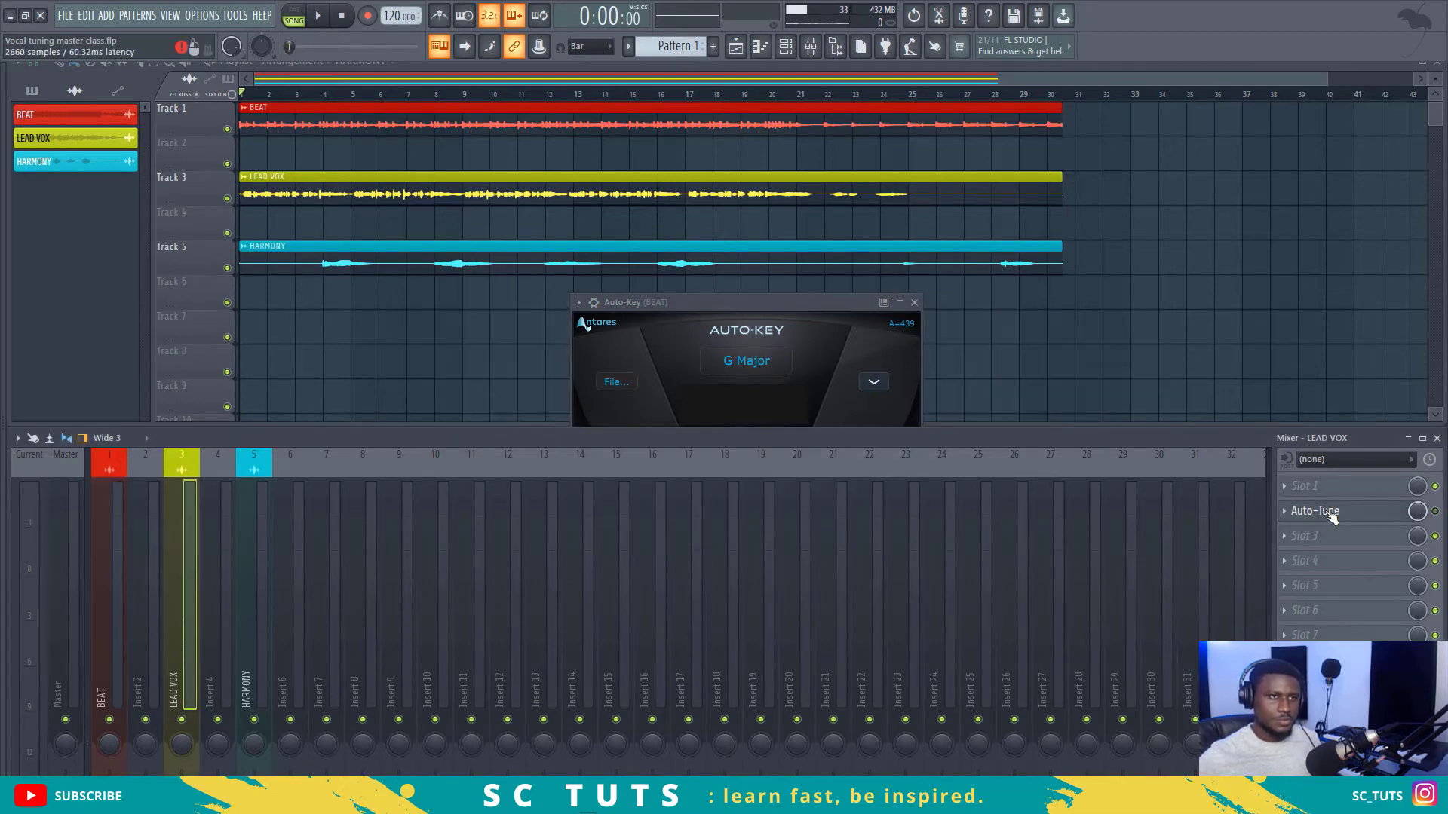
{"action": "left_click", "coordinate": [1331, 513]}
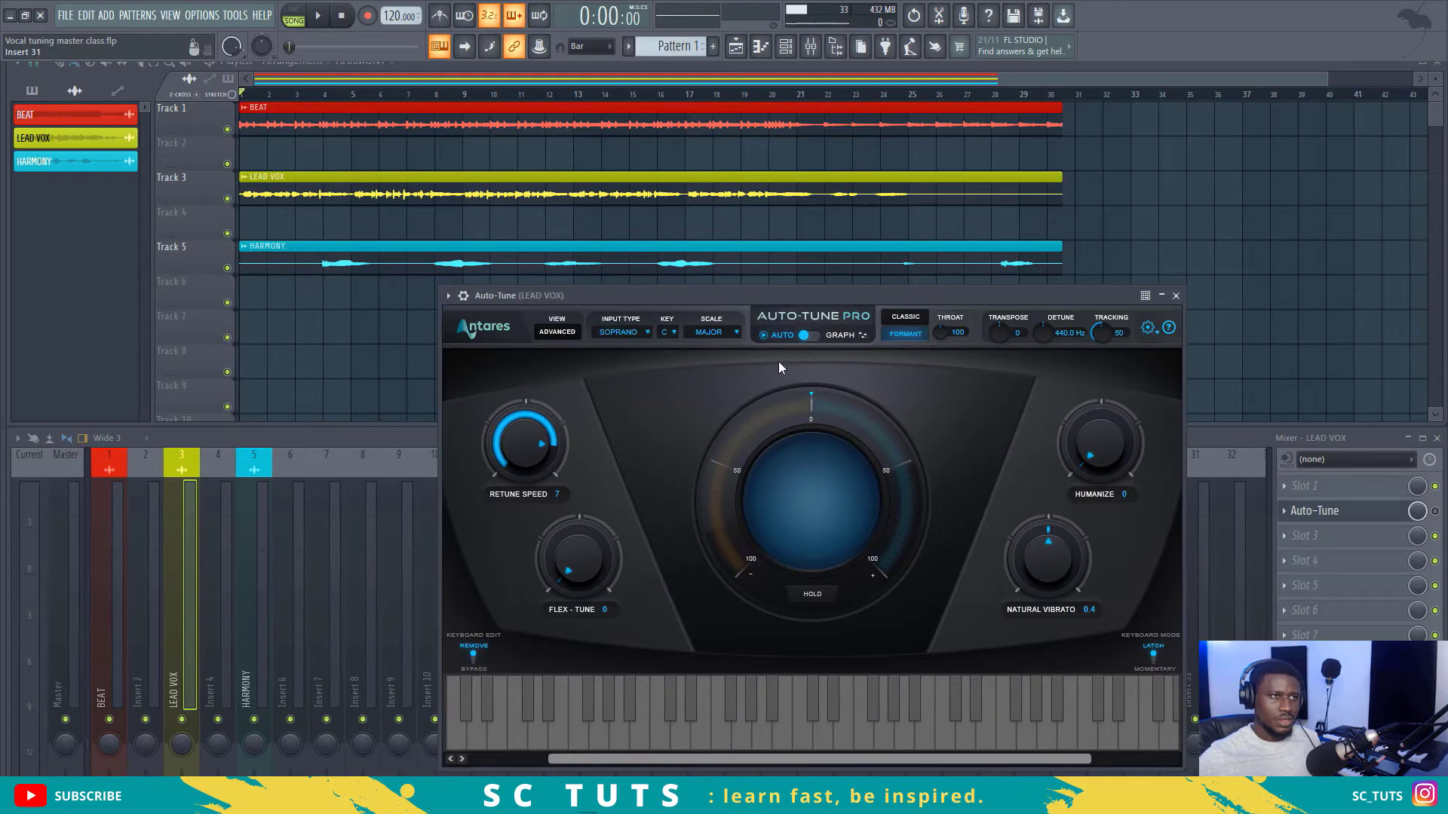
{"action": "left_click", "coordinate": [671, 337]}
{"action": "left_click", "coordinate": [686, 450]}
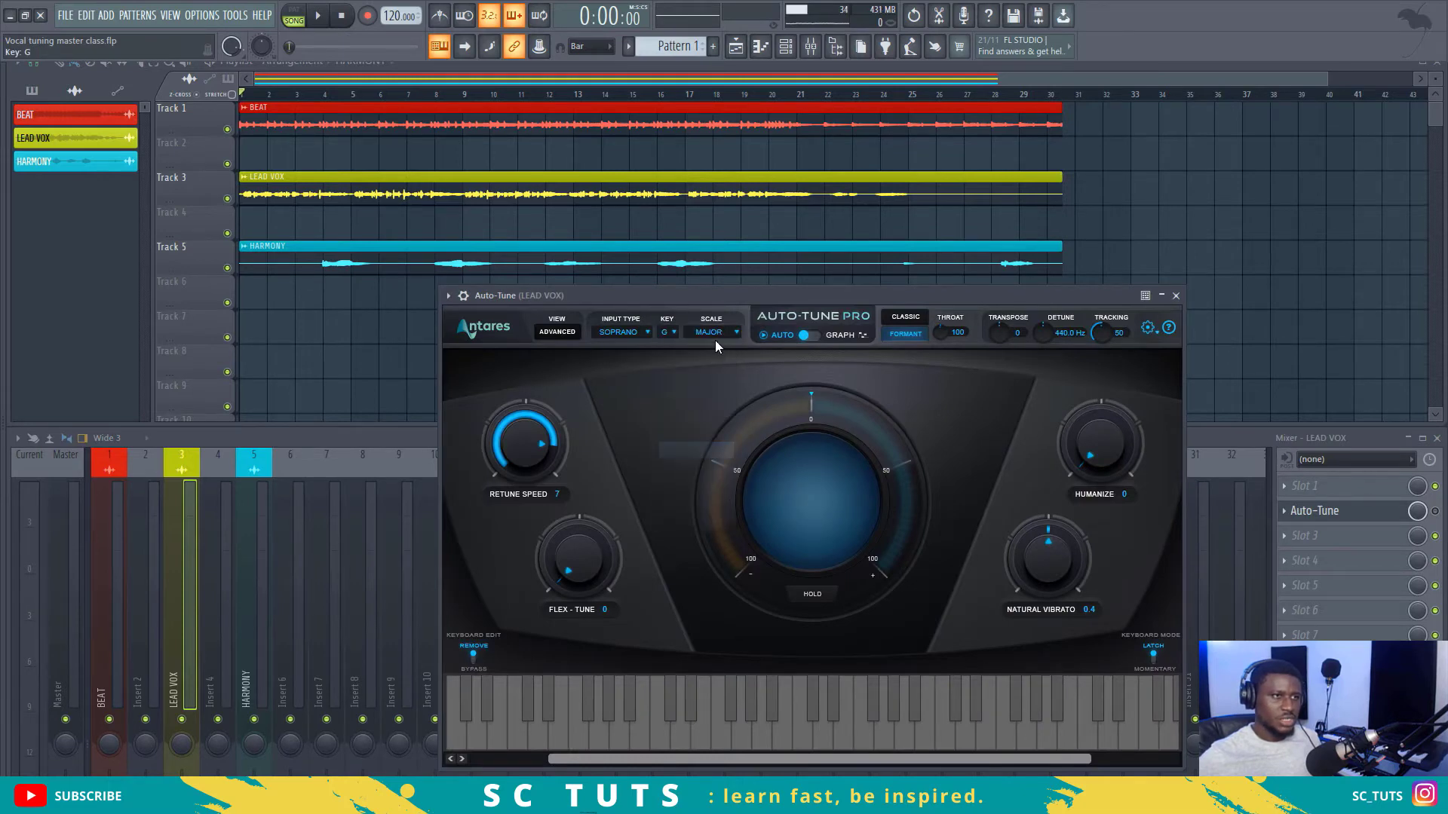
{"action": "left_click", "coordinate": [718, 336]}
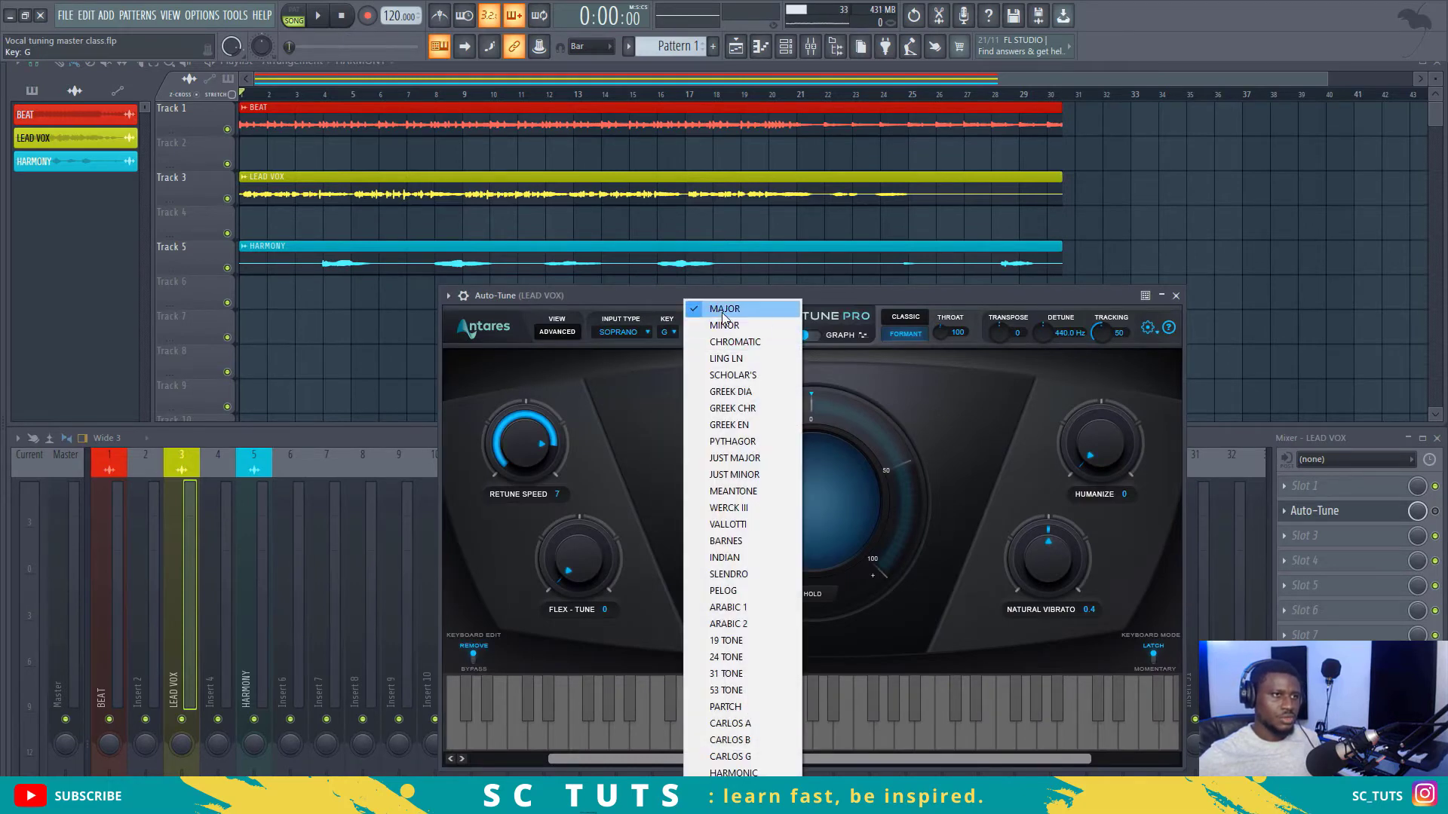
{"action": "left_click", "coordinate": [722, 311]}
{"action": "left_click", "coordinate": [620, 336]}
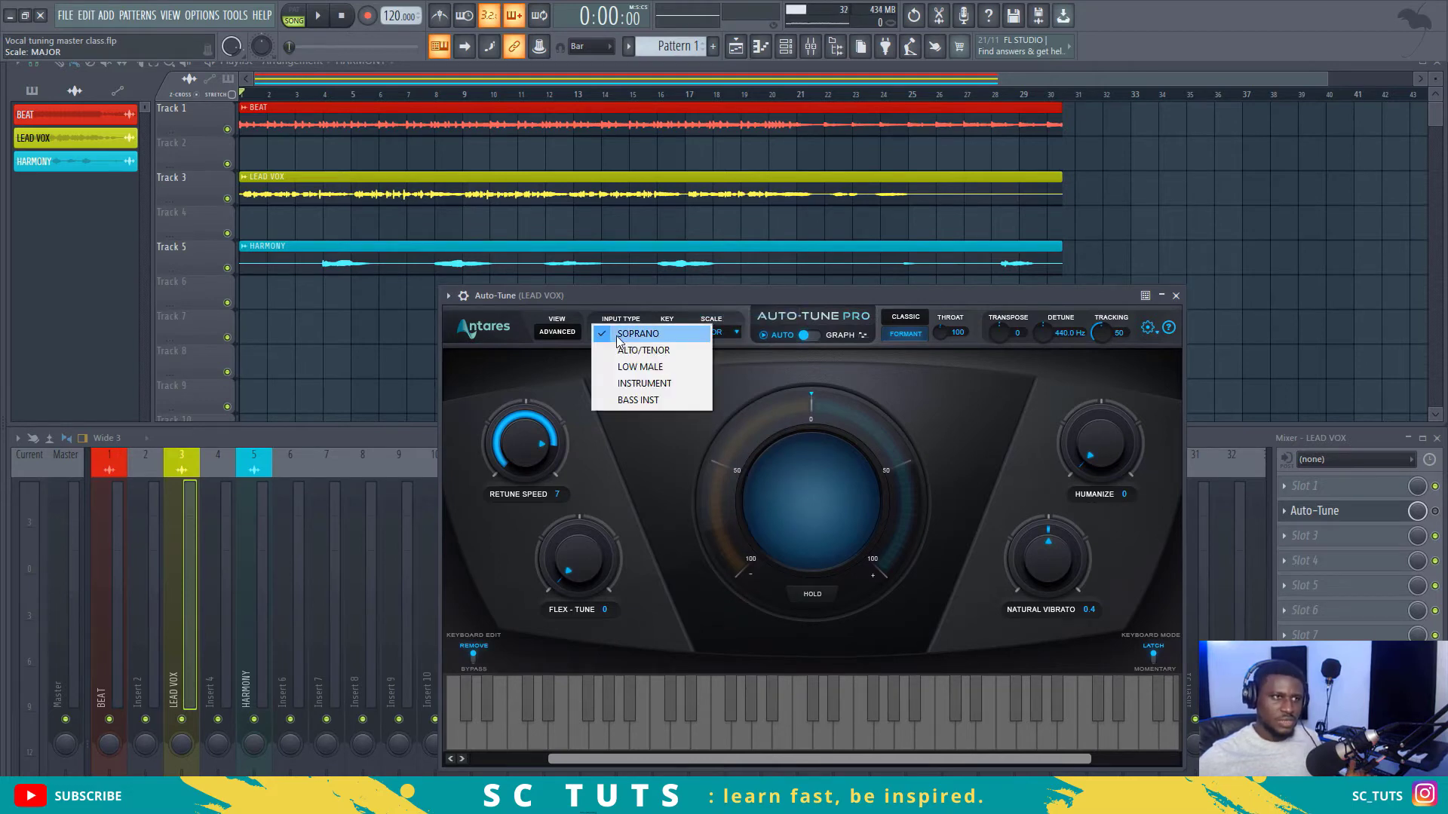
{"action": "left_click", "coordinate": [632, 366]}
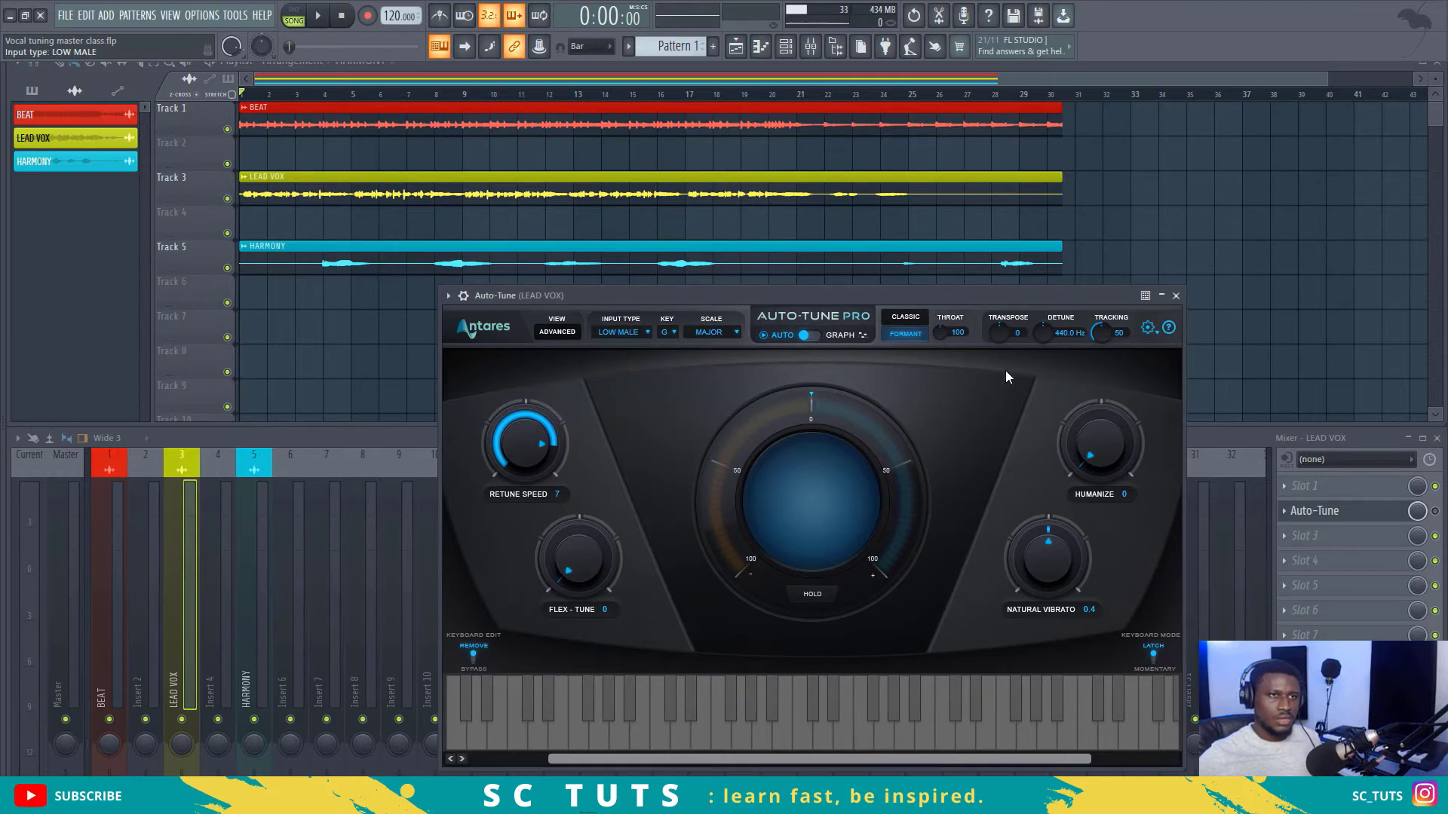
Enable the Auto-Tune effect slot on the LEAD VOX track and play the song to hear the tuned vocal
{"action": "left_click", "coordinate": [1433, 516]}
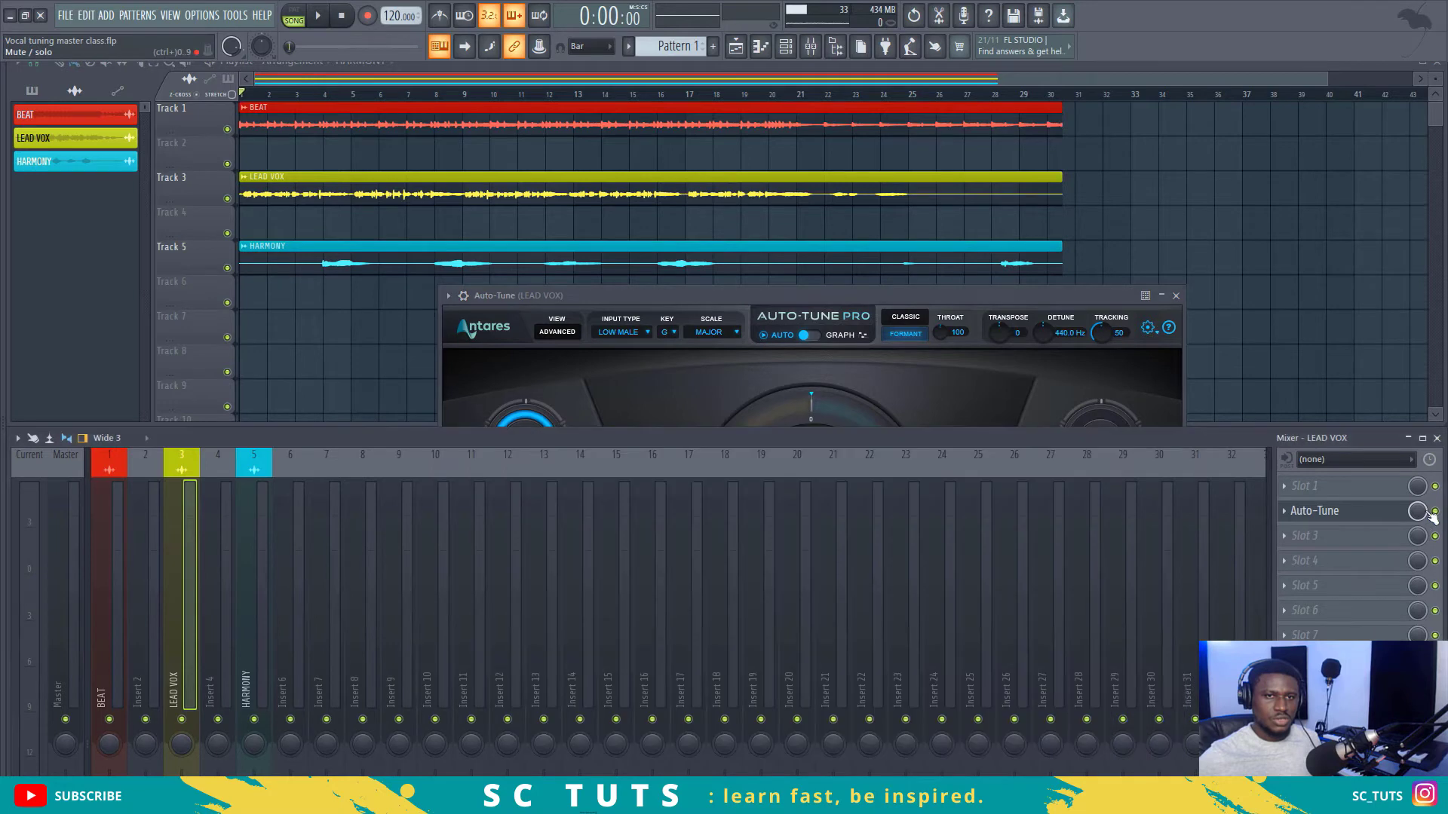
{"action": "left_click", "coordinate": [776, 297]}
{"action": "key", "text": "space"}
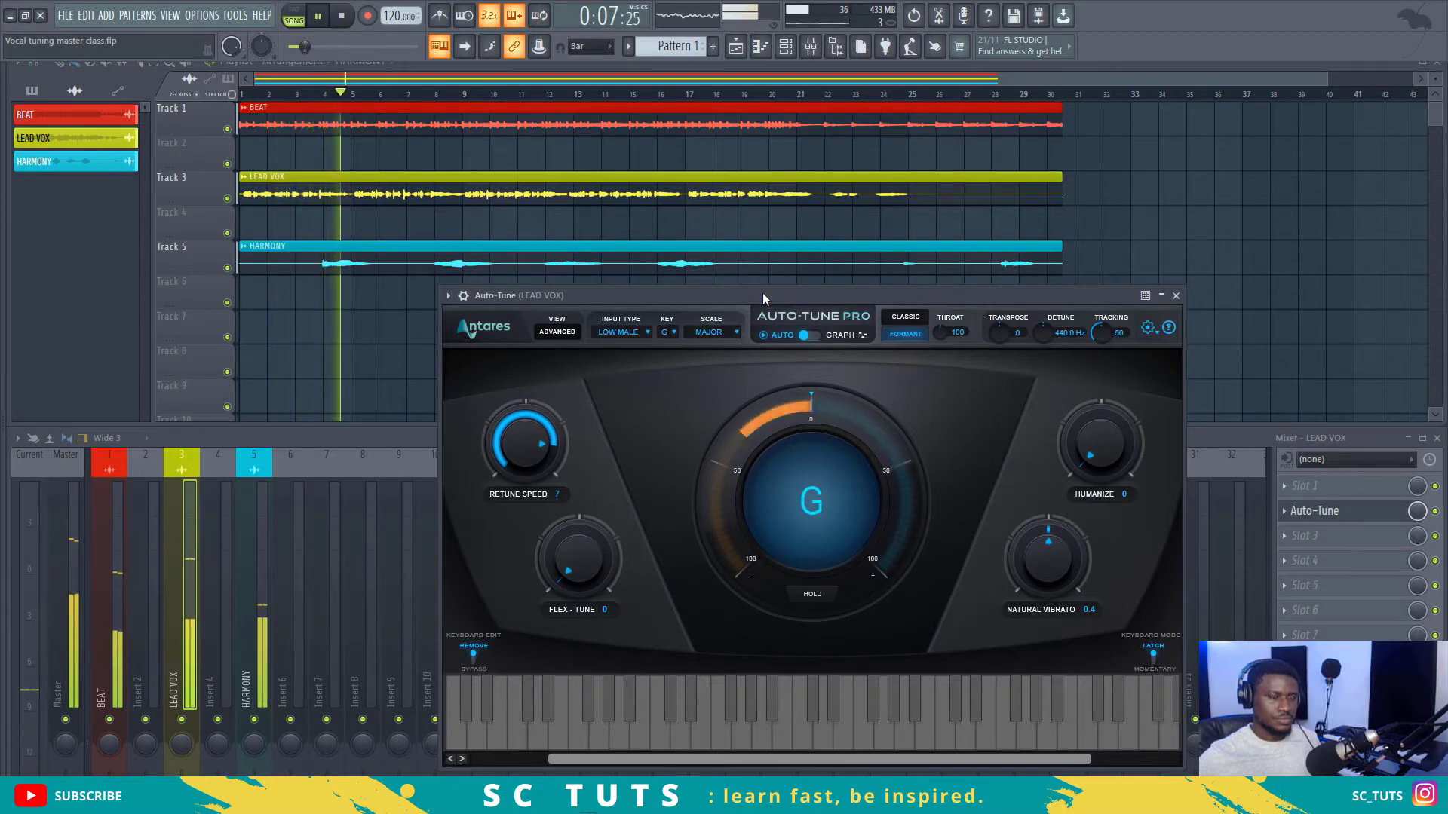
{"action": "key", "text": "space"}
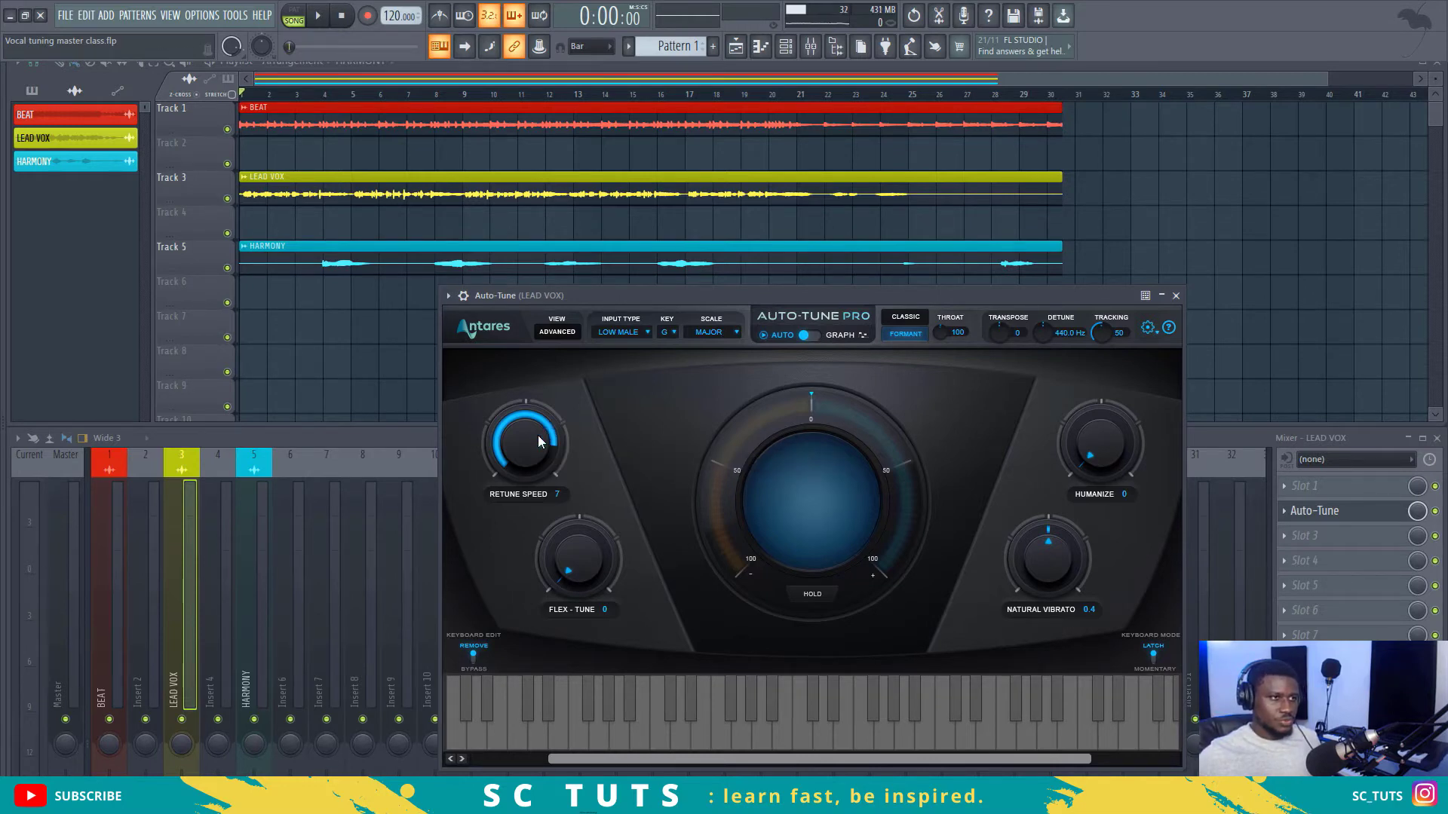
Set Auto-Tune's Retune Speed to 0 and play the song to hear the harder tuning
{"action": "scroll", "coordinate": [537, 436], "scroll_direction": "up", "scroll_amount": 3}
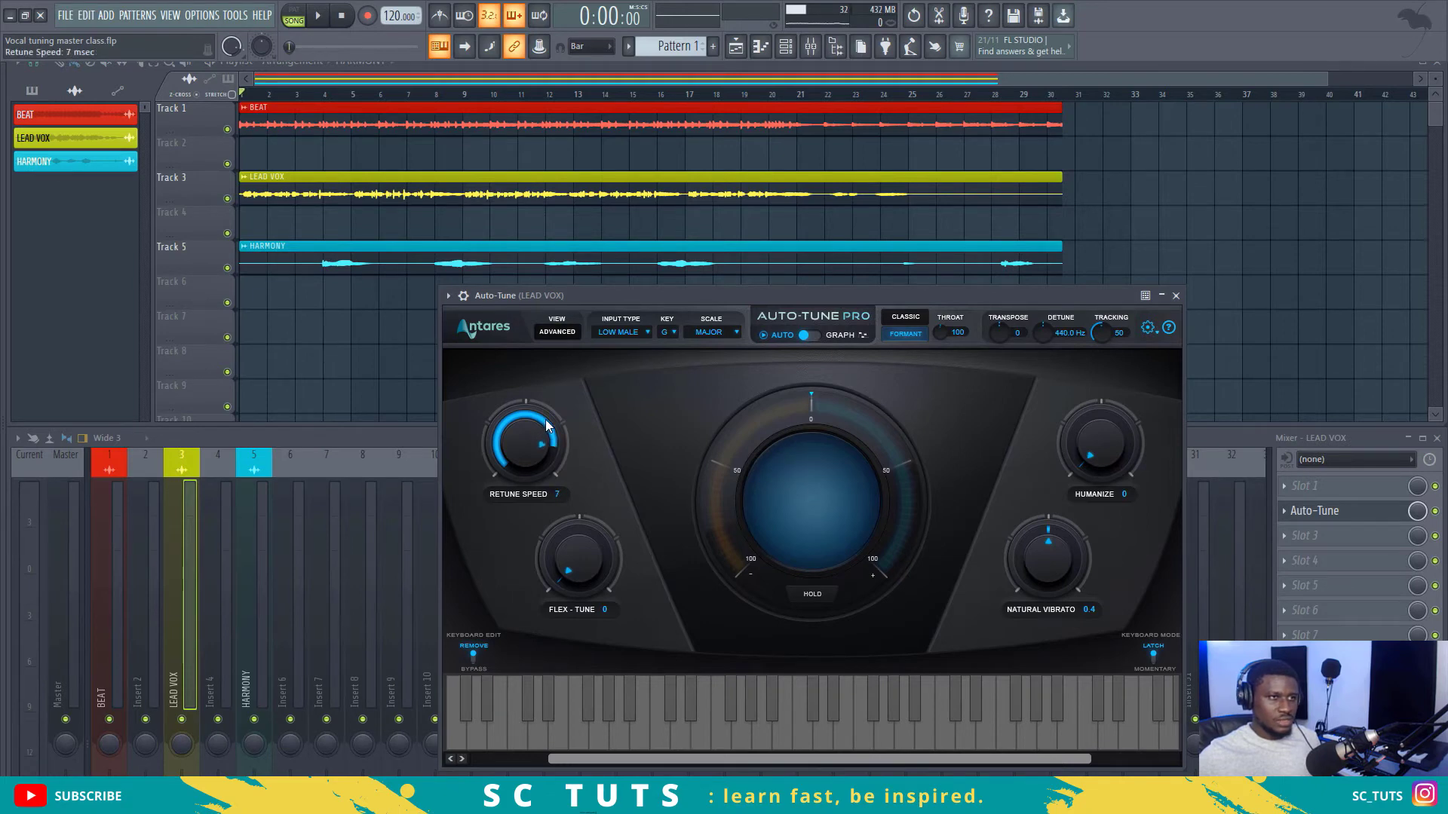
{"action": "scroll", "coordinate": [549, 415], "scroll_direction": "down", "scroll_amount": 2}
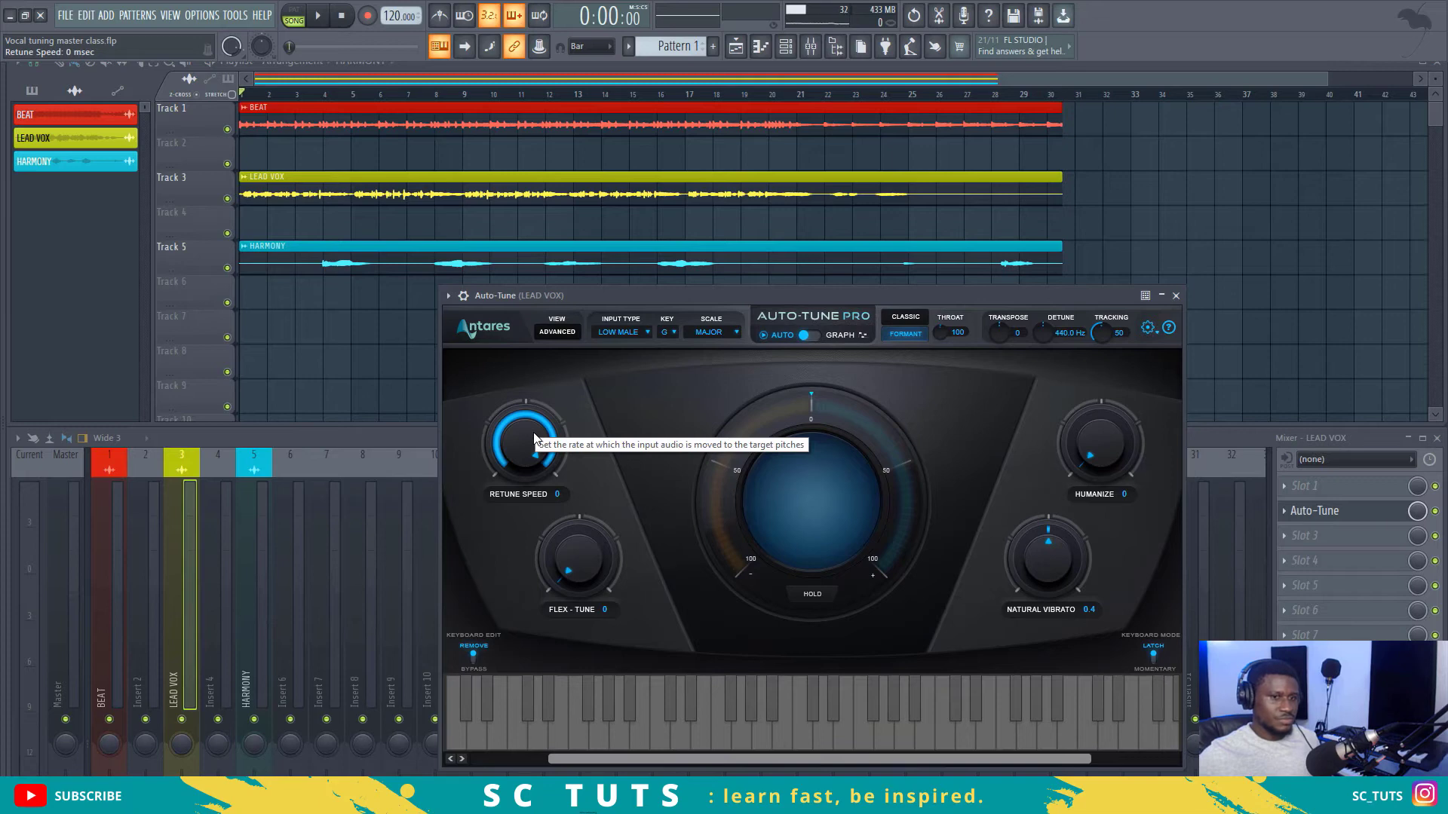
{"action": "key", "text": "space"}
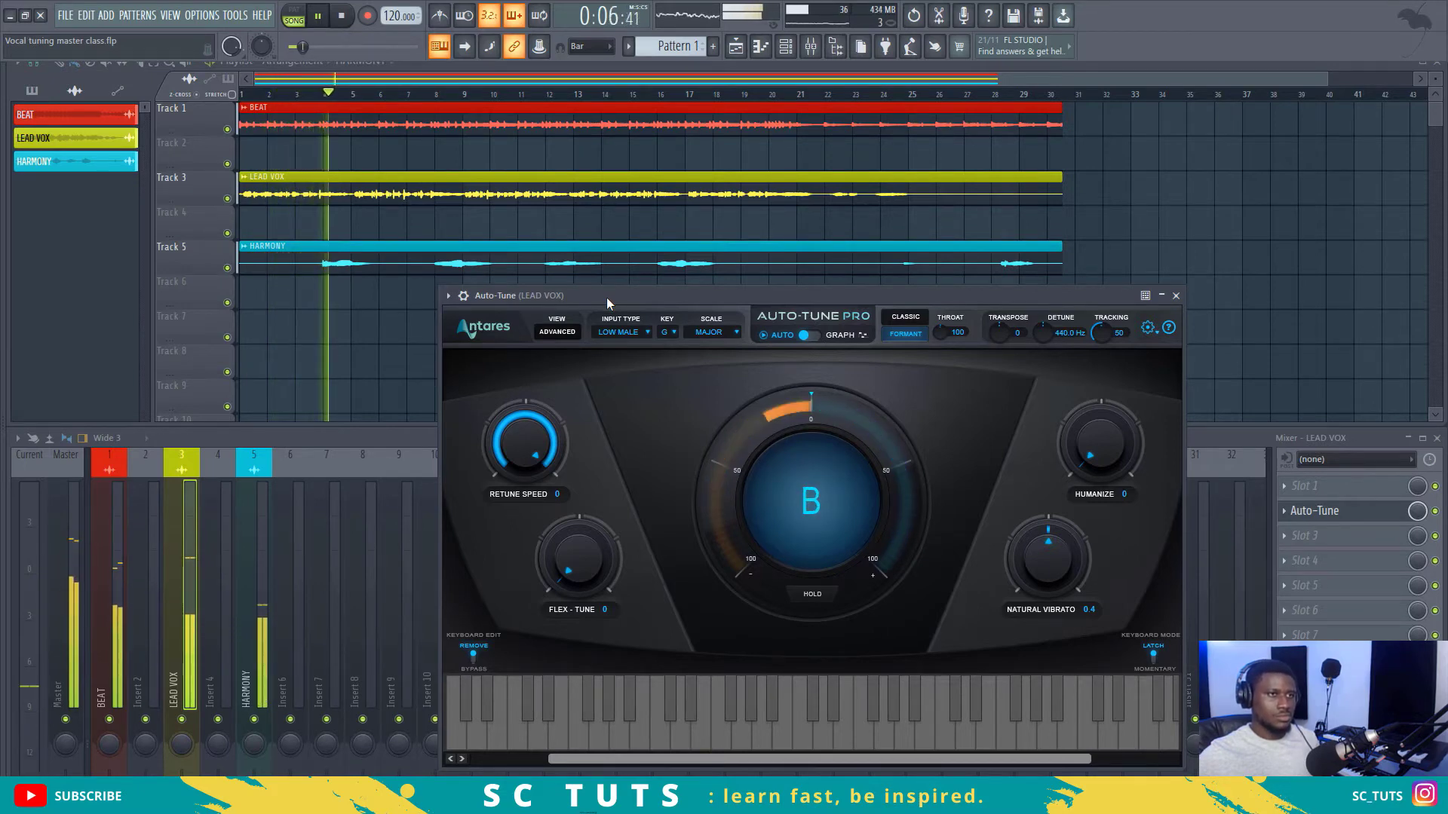
{"action": "key", "text": "space"}
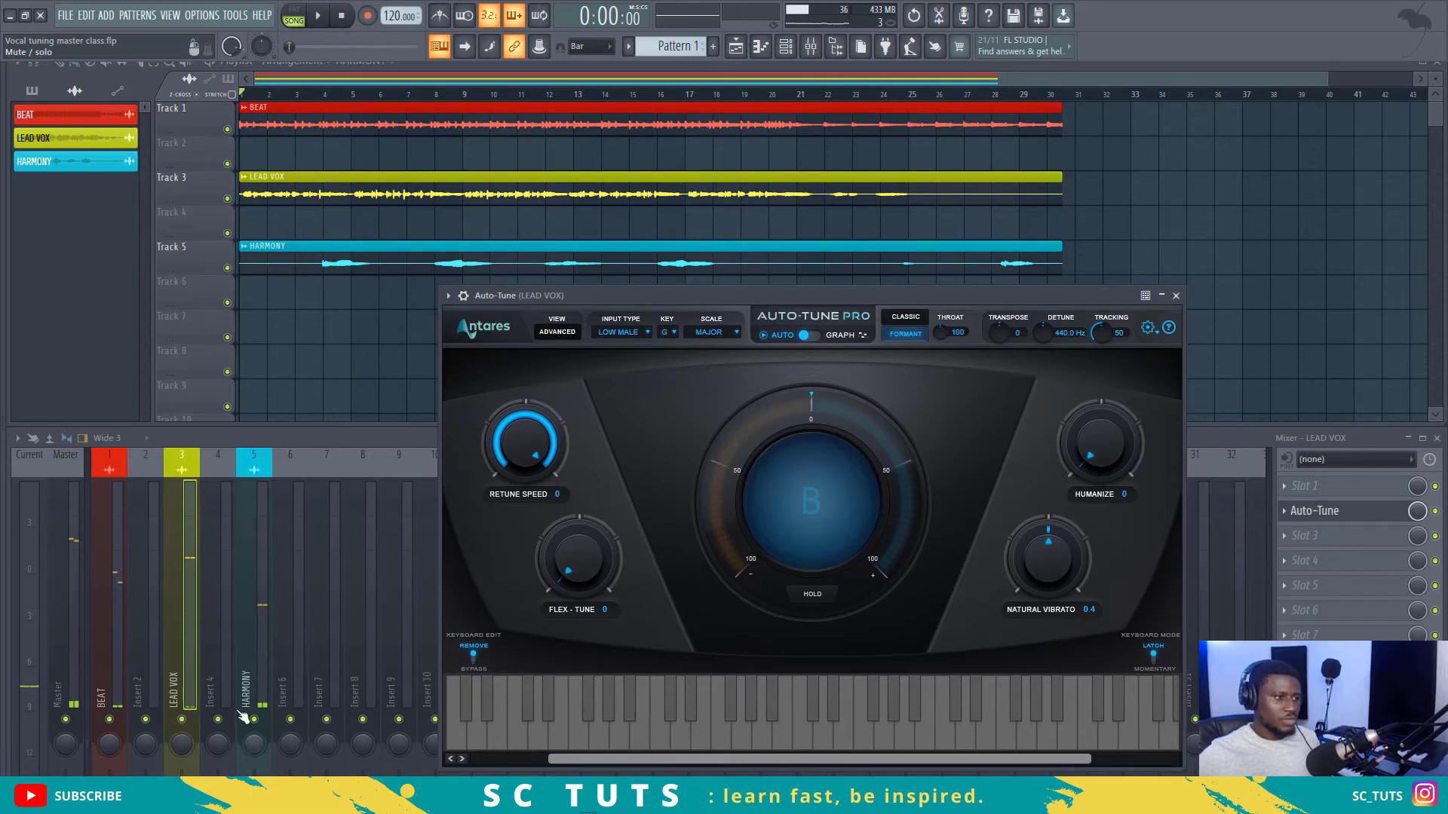
Mute the HARMONY mixer track and play the song to hear the tuned lead vocal over the beat
{"action": "left_click", "coordinate": [261, 723]}
{"action": "left_click", "coordinate": [679, 295]}
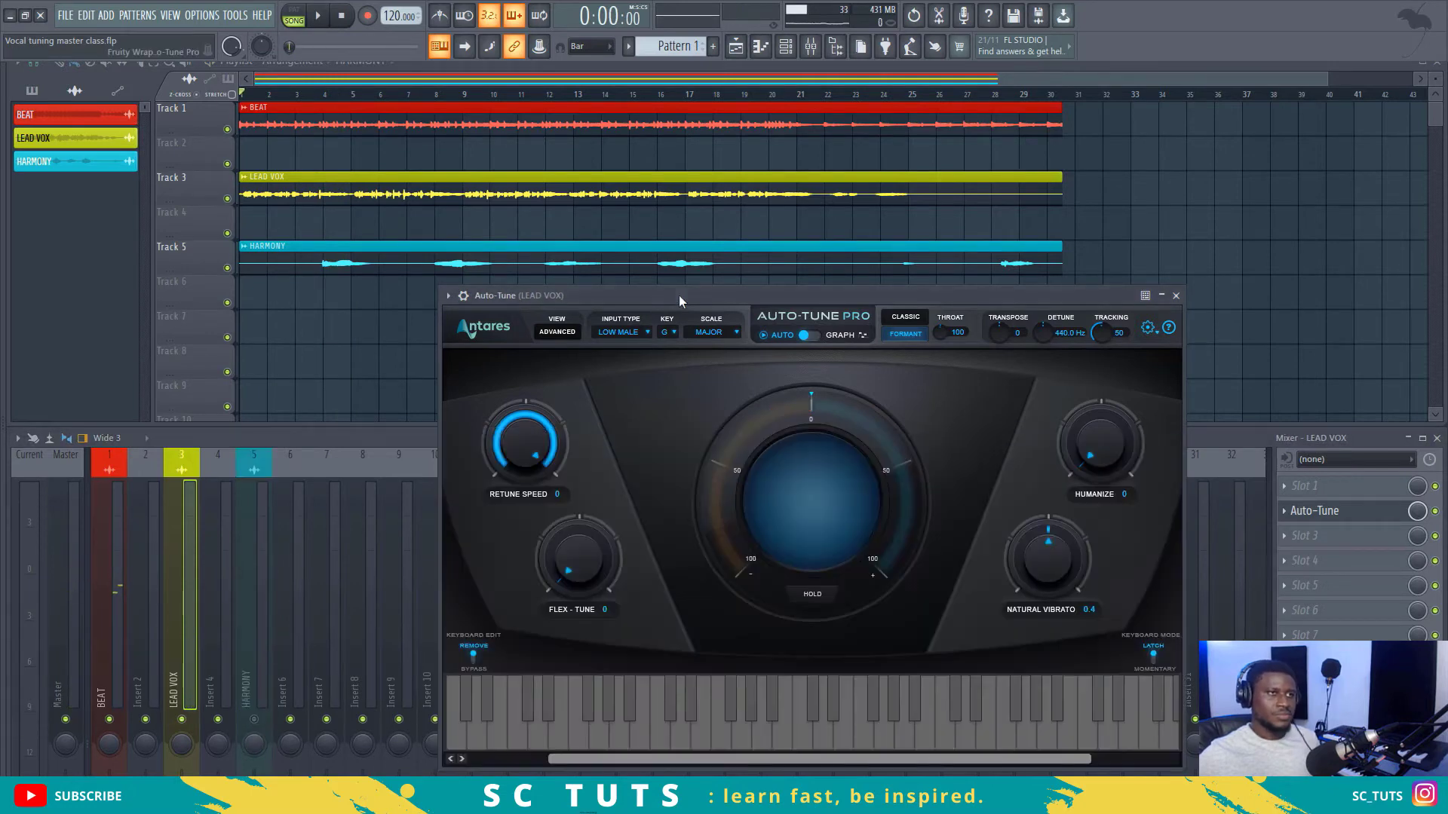
{"action": "key", "text": "space"}
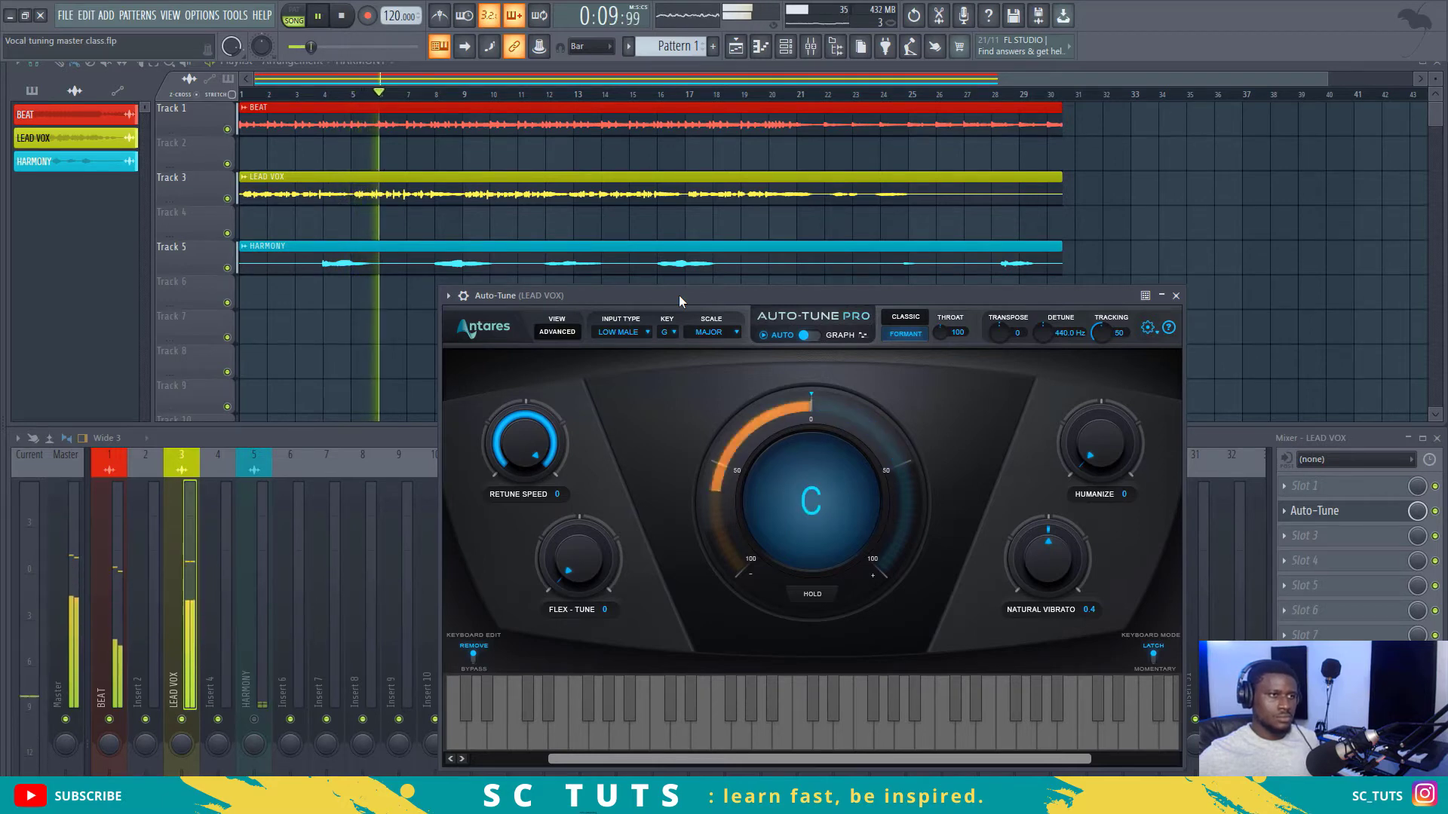
{"action": "key", "text": "space"}
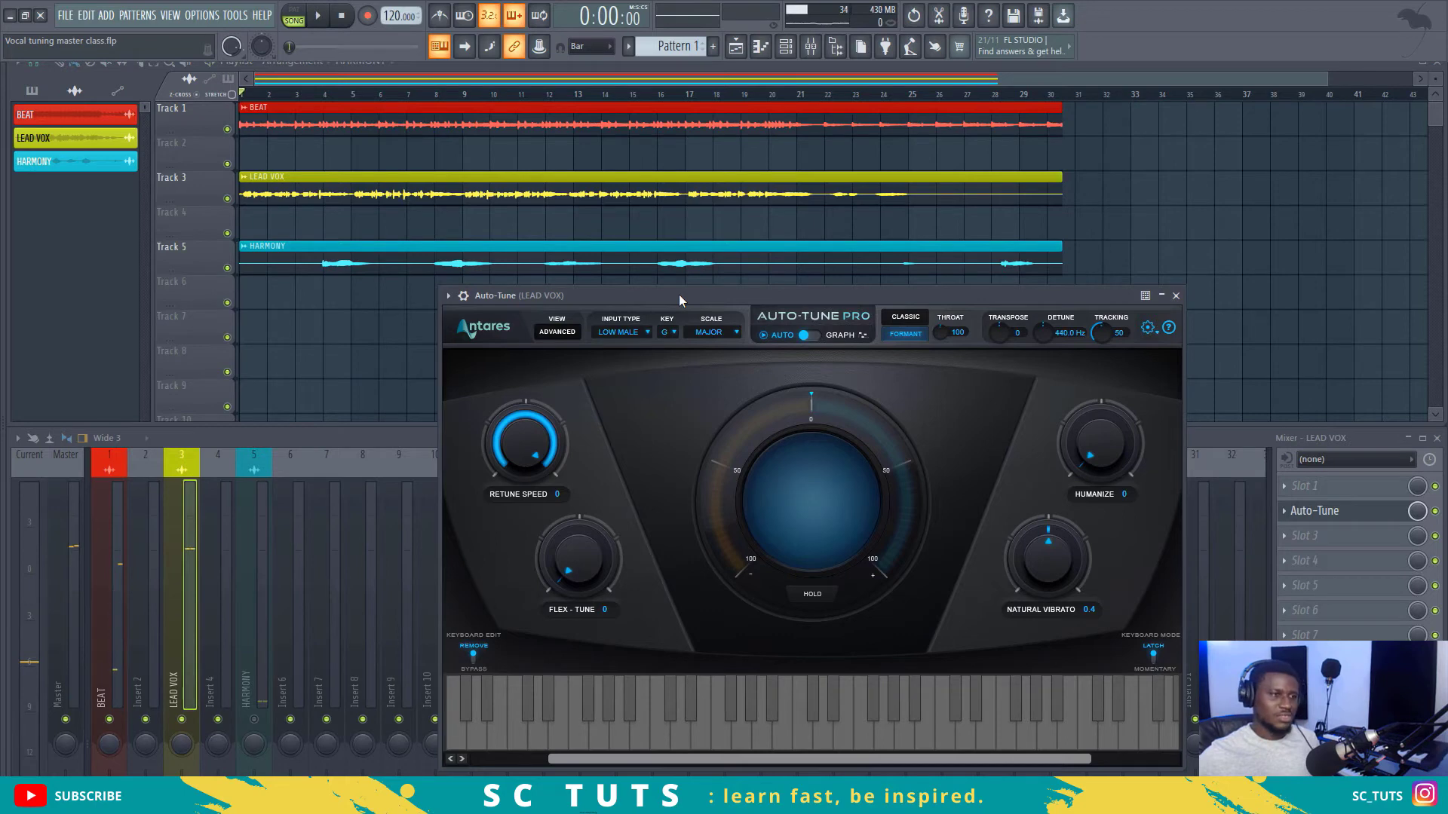
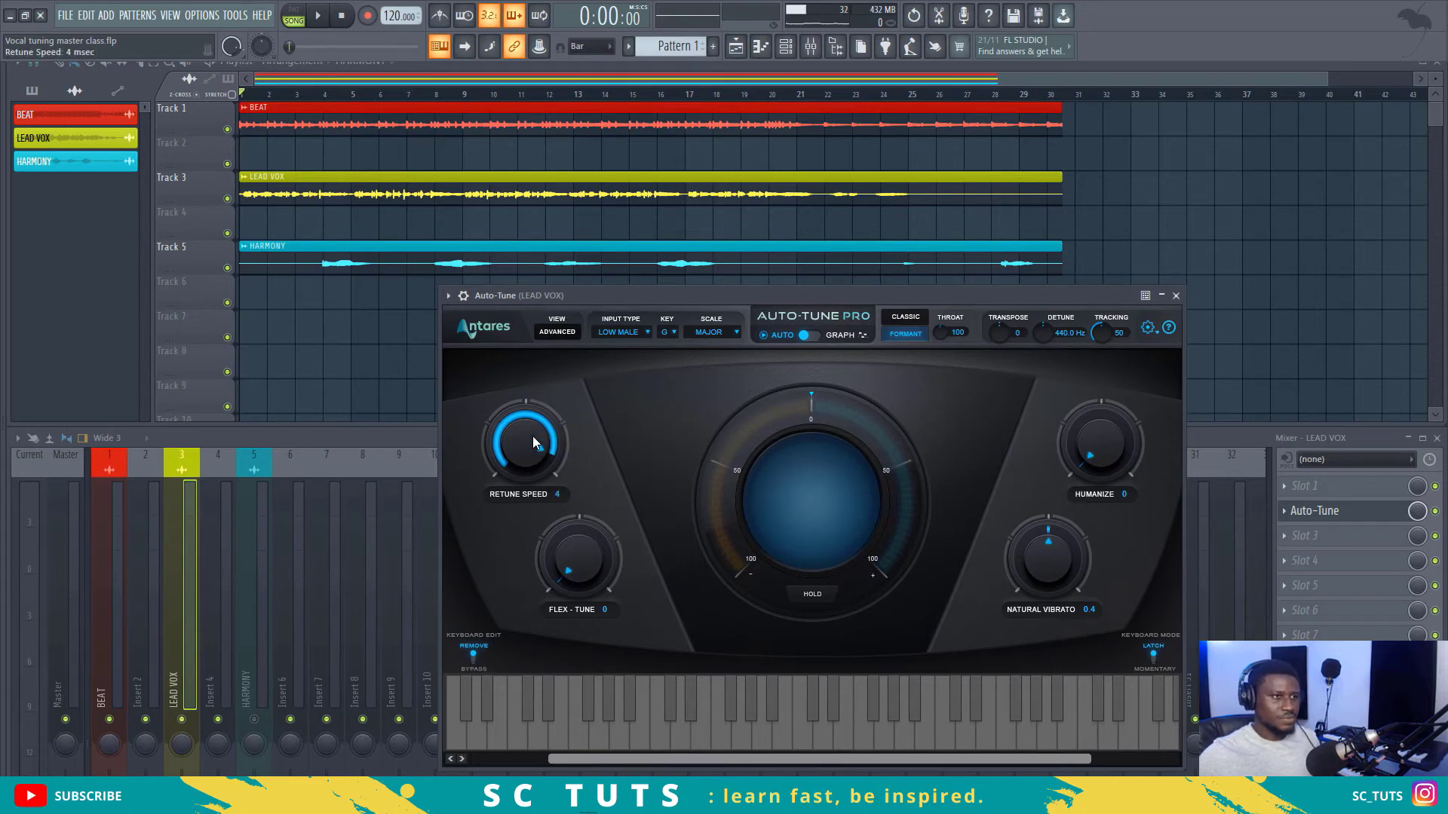
Play the song while lowering Auto-Tune's Retune Speed to 1 on the lead vocal
{"action": "key", "text": "space"}
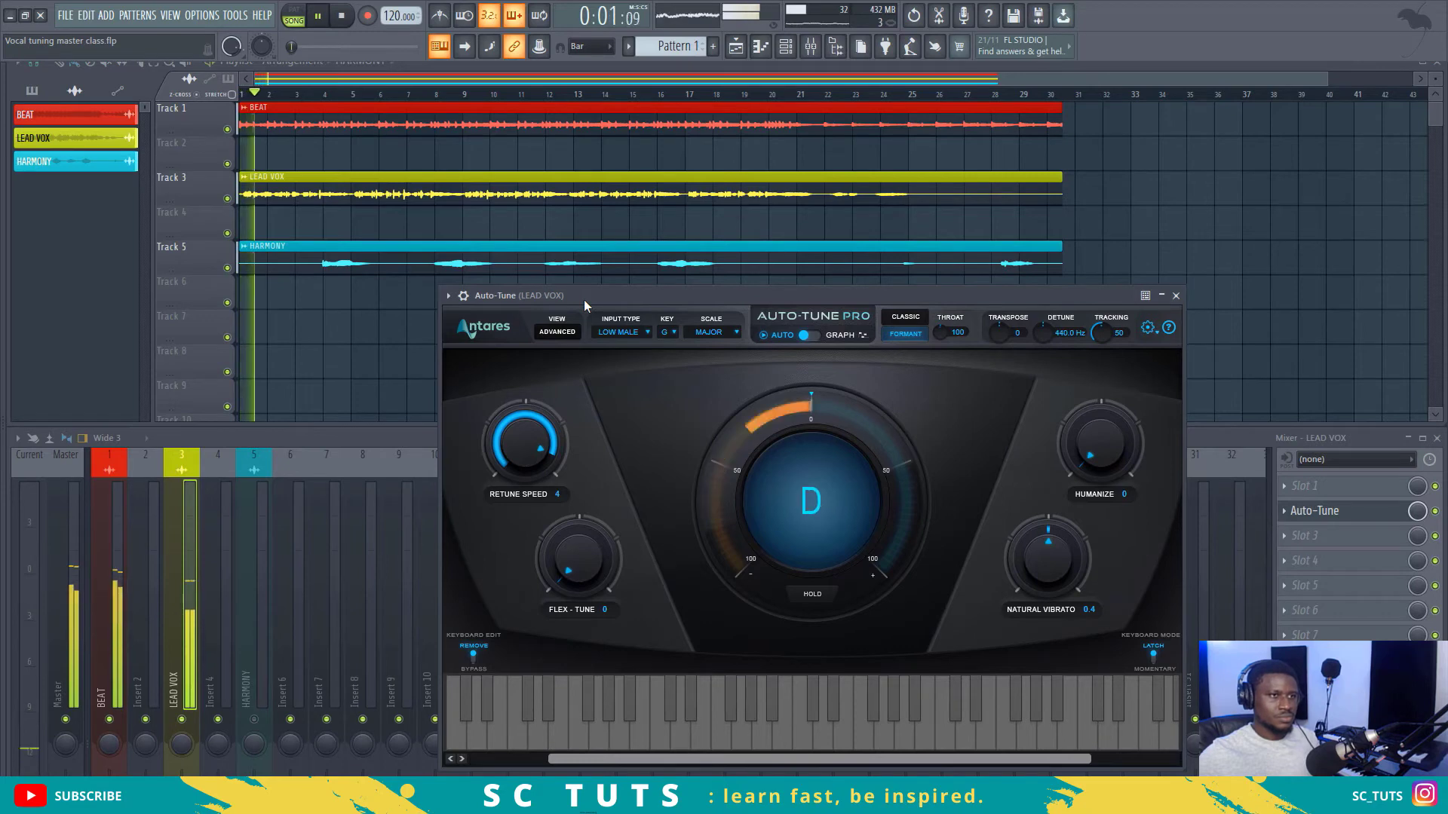
{"action": "scroll", "coordinate": [528, 426], "scroll_direction": "down", "scroll_amount": 3}
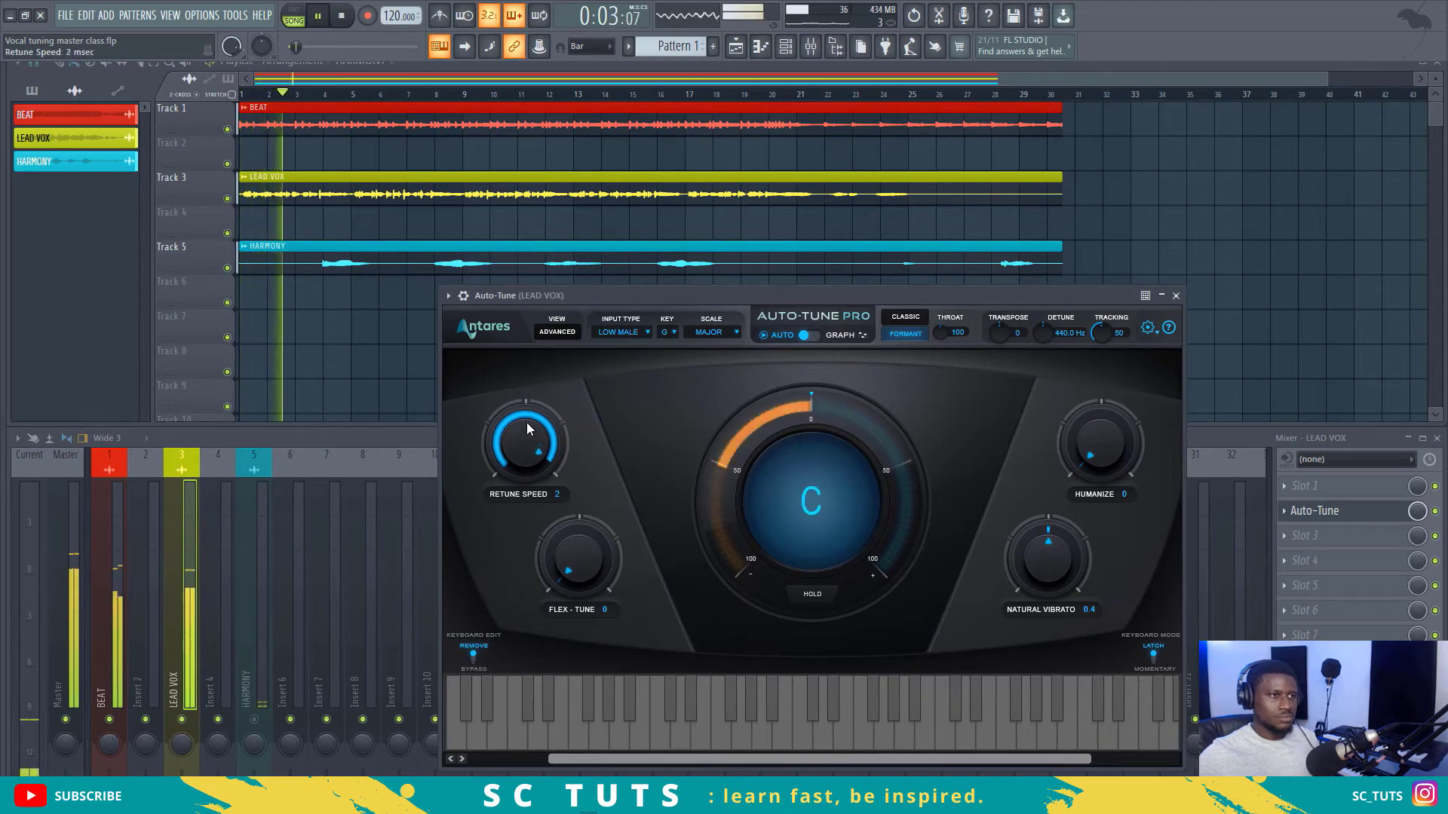
{"action": "scroll", "coordinate": [528, 425], "scroll_direction": "down", "scroll_amount": 1}
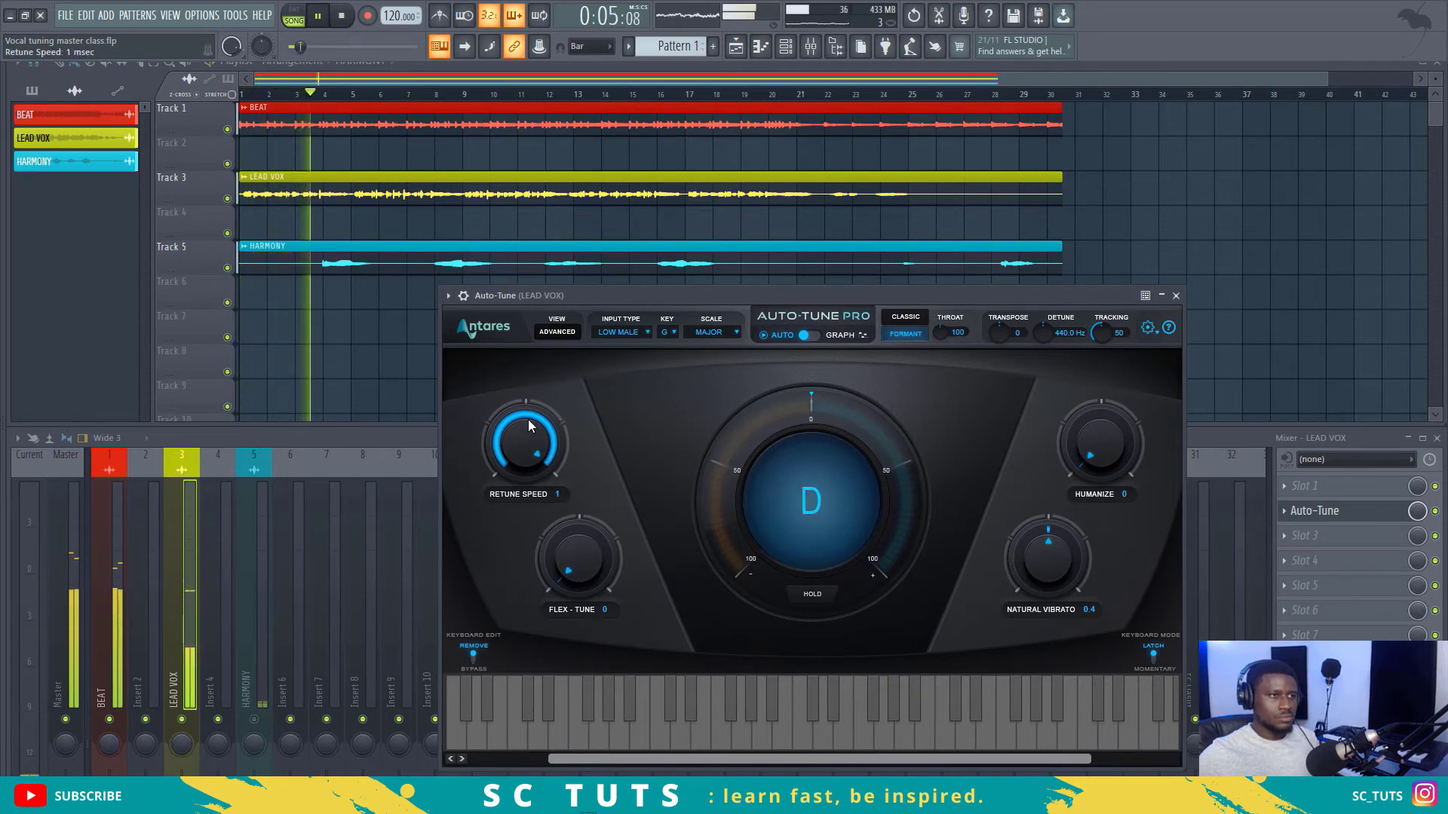
{"action": "key", "text": "space"}
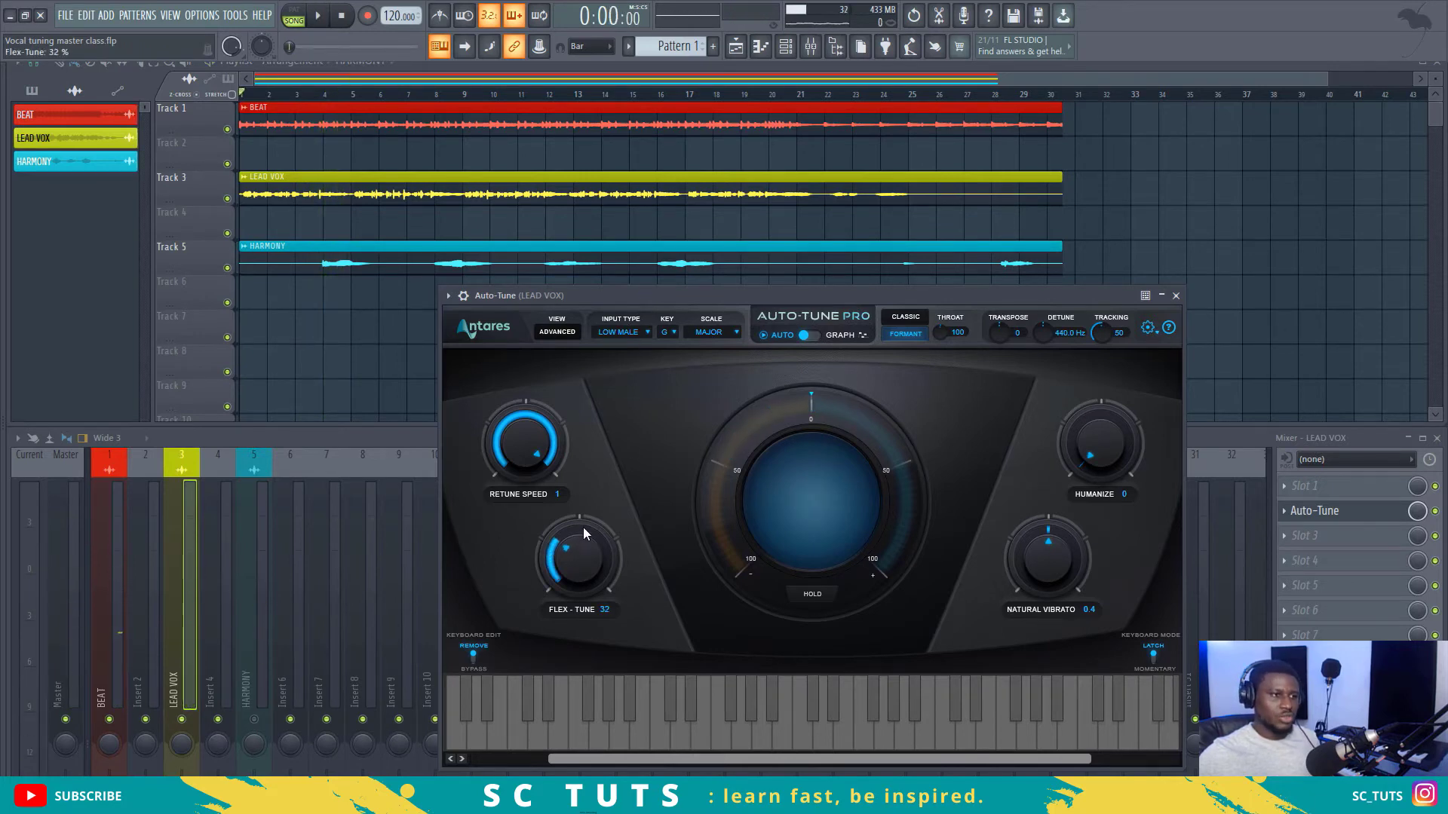
Raise Flex-Tune to 100 and play the song to hear the looser pitch correction
{"action": "left_click_drag", "start_coordinate": [588, 511], "coordinate": [611, 345]}
{"action": "key", "text": "space"}
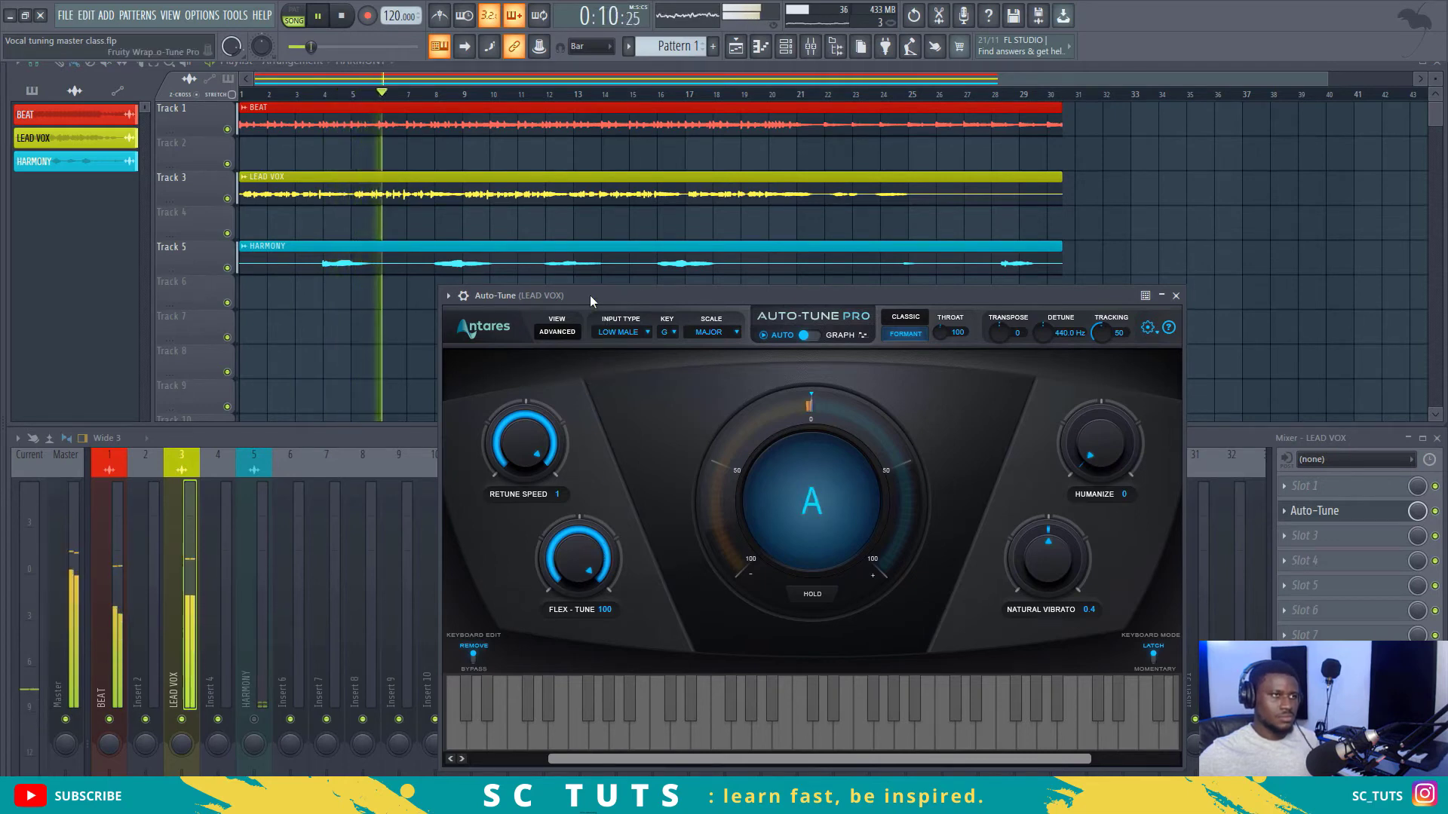
{"action": "key", "text": "space"}
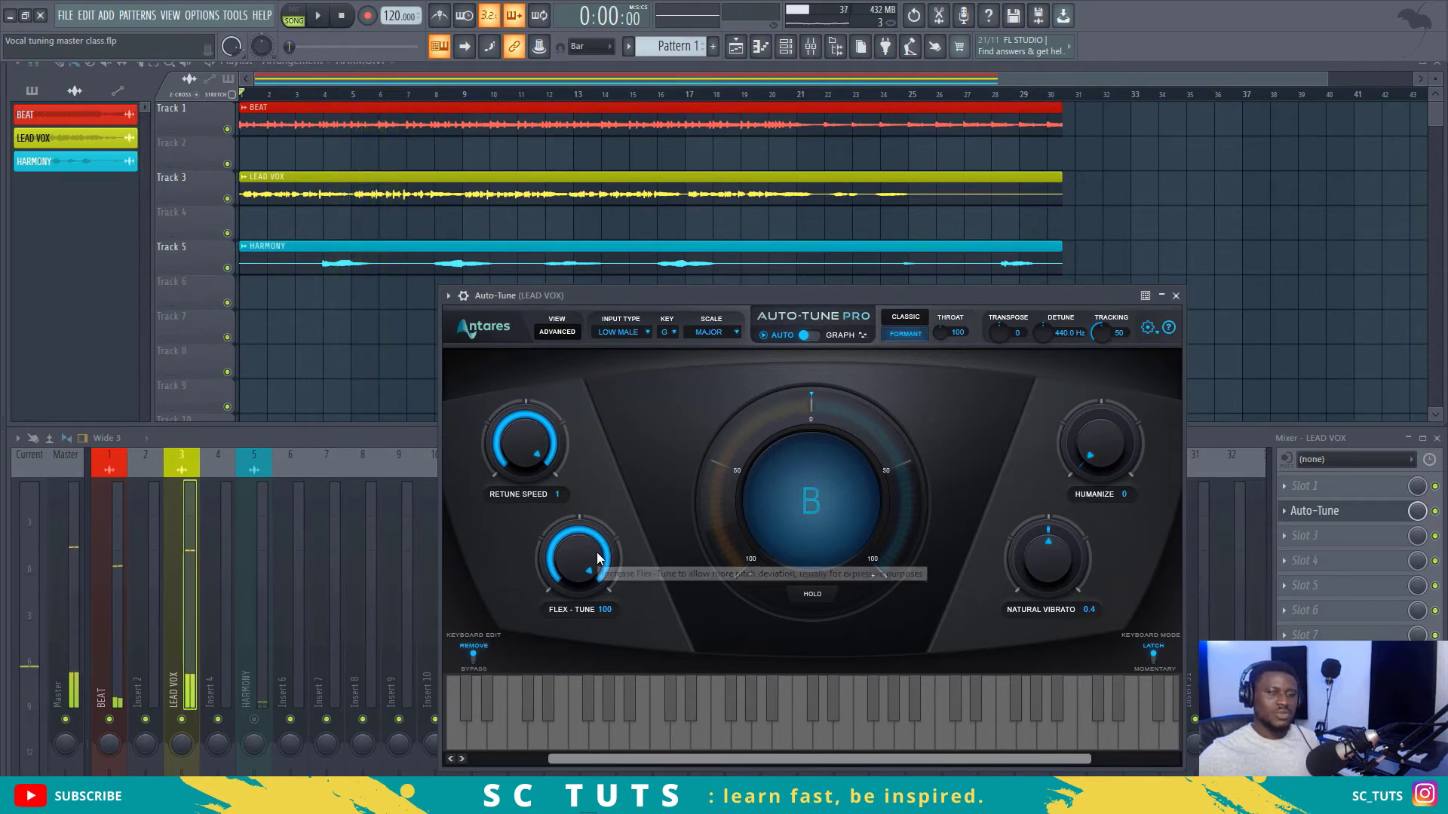
Reduce Flex-Tune to 19 while auditioning the lead vocal over the beat
{"action": "left_click_drag", "start_coordinate": [582, 532], "coordinate": [561, 615]}
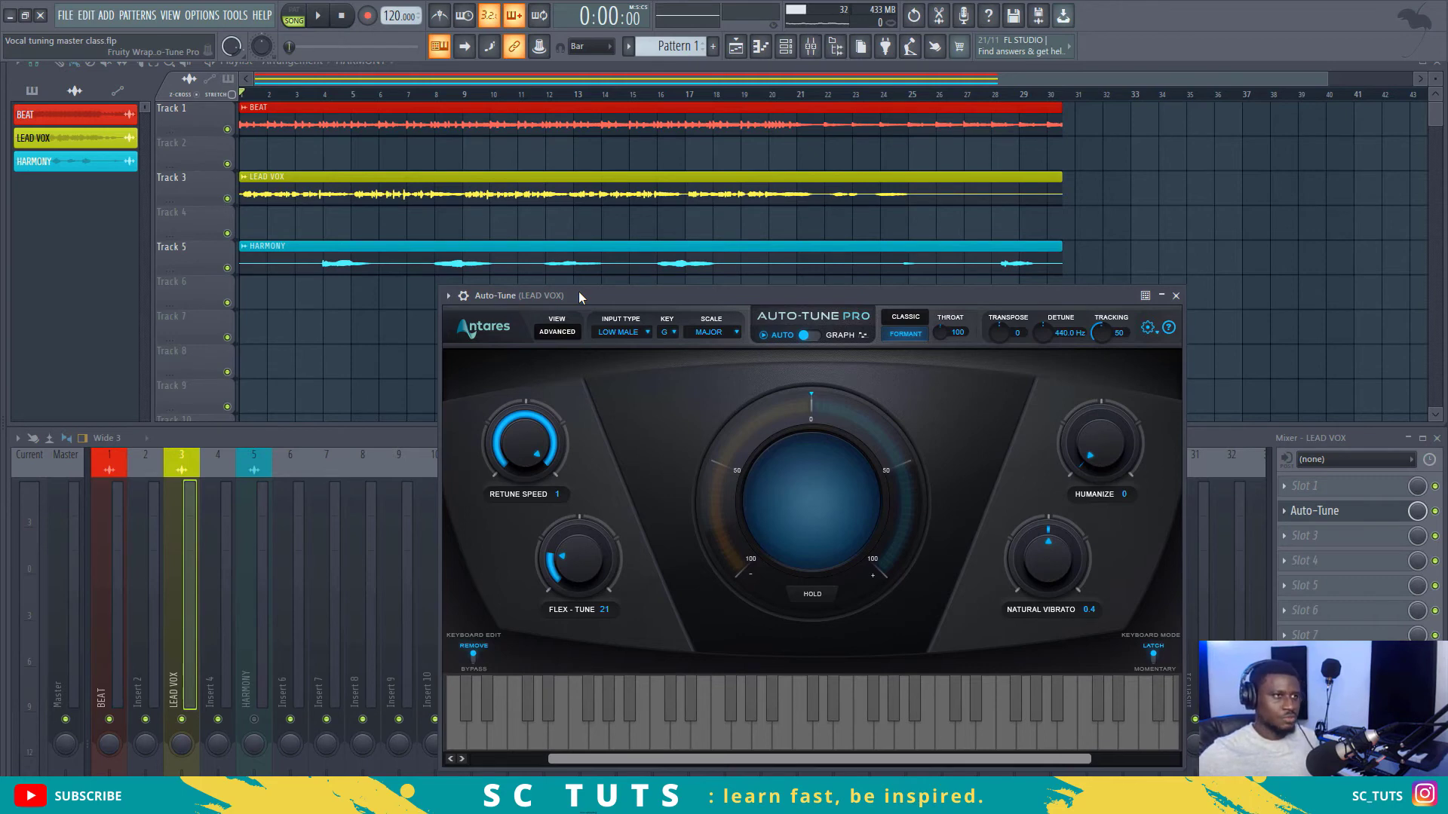
{"action": "key", "text": "space"}
{"action": "left_click_drag", "start_coordinate": [566, 545], "coordinate": [566, 548]}
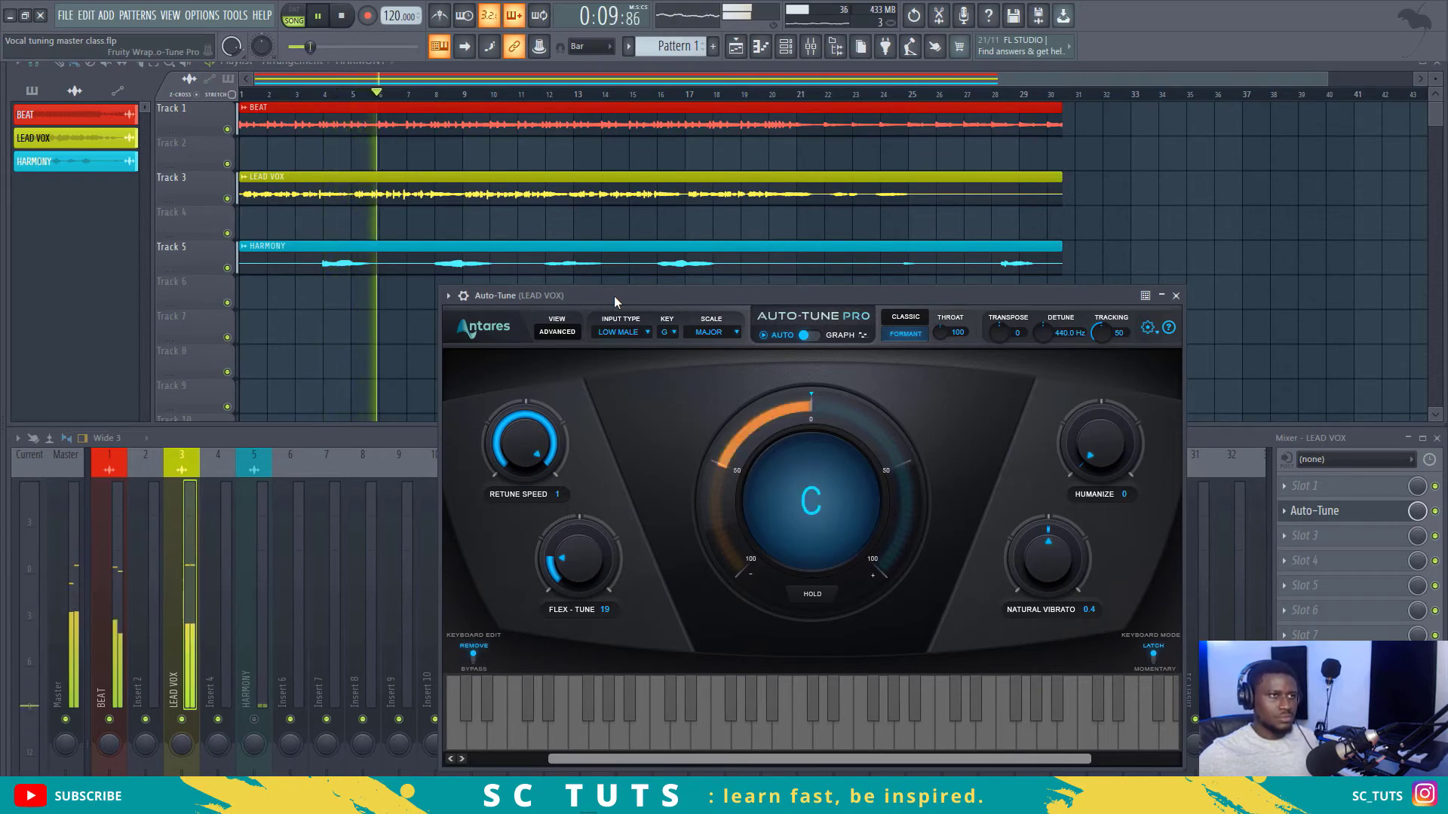
{"action": "key", "text": "space"}
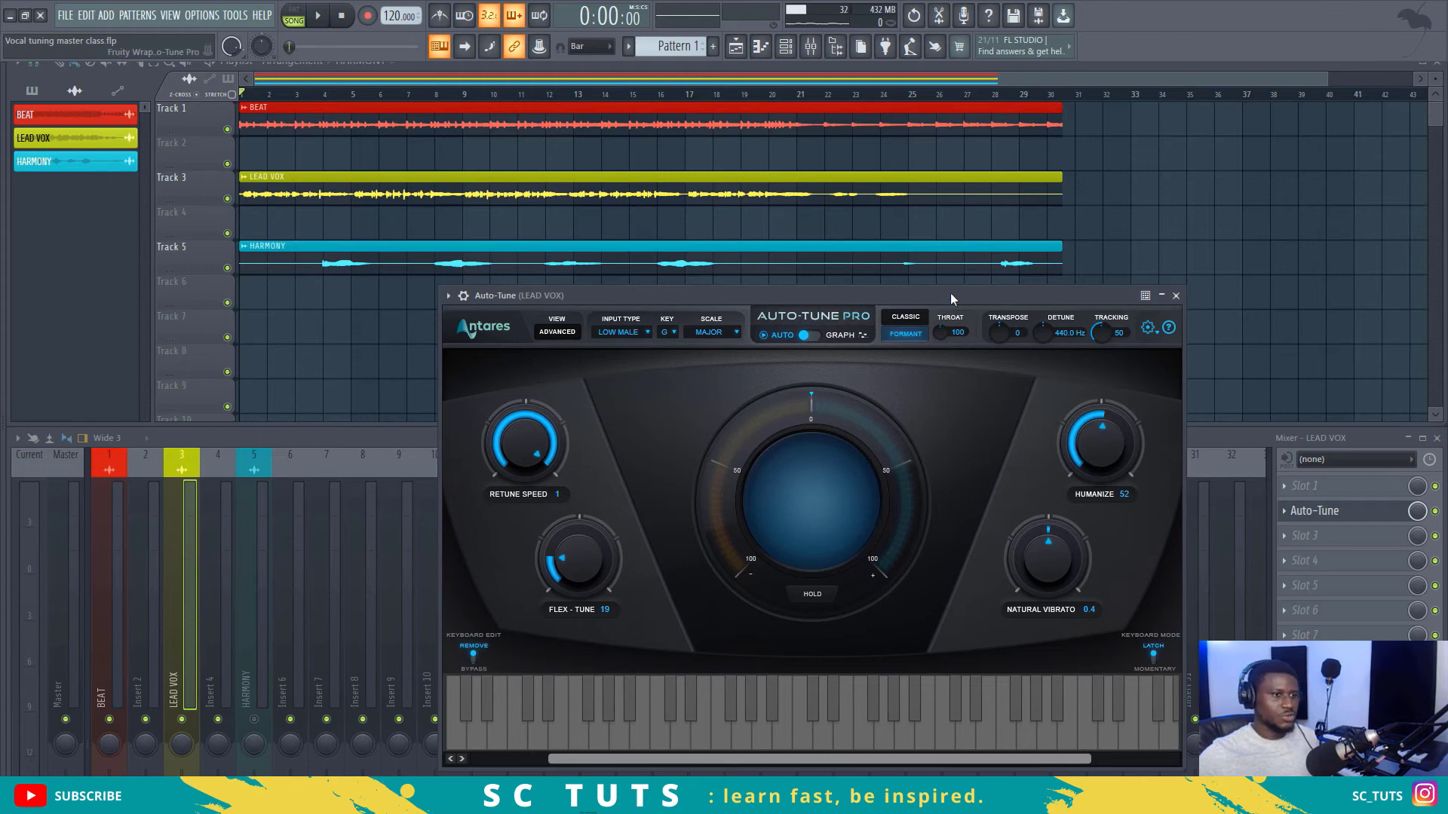
Set Humanize to 52 and play the song to hear its effect on the sustained notes
{"action": "key", "text": "space"}
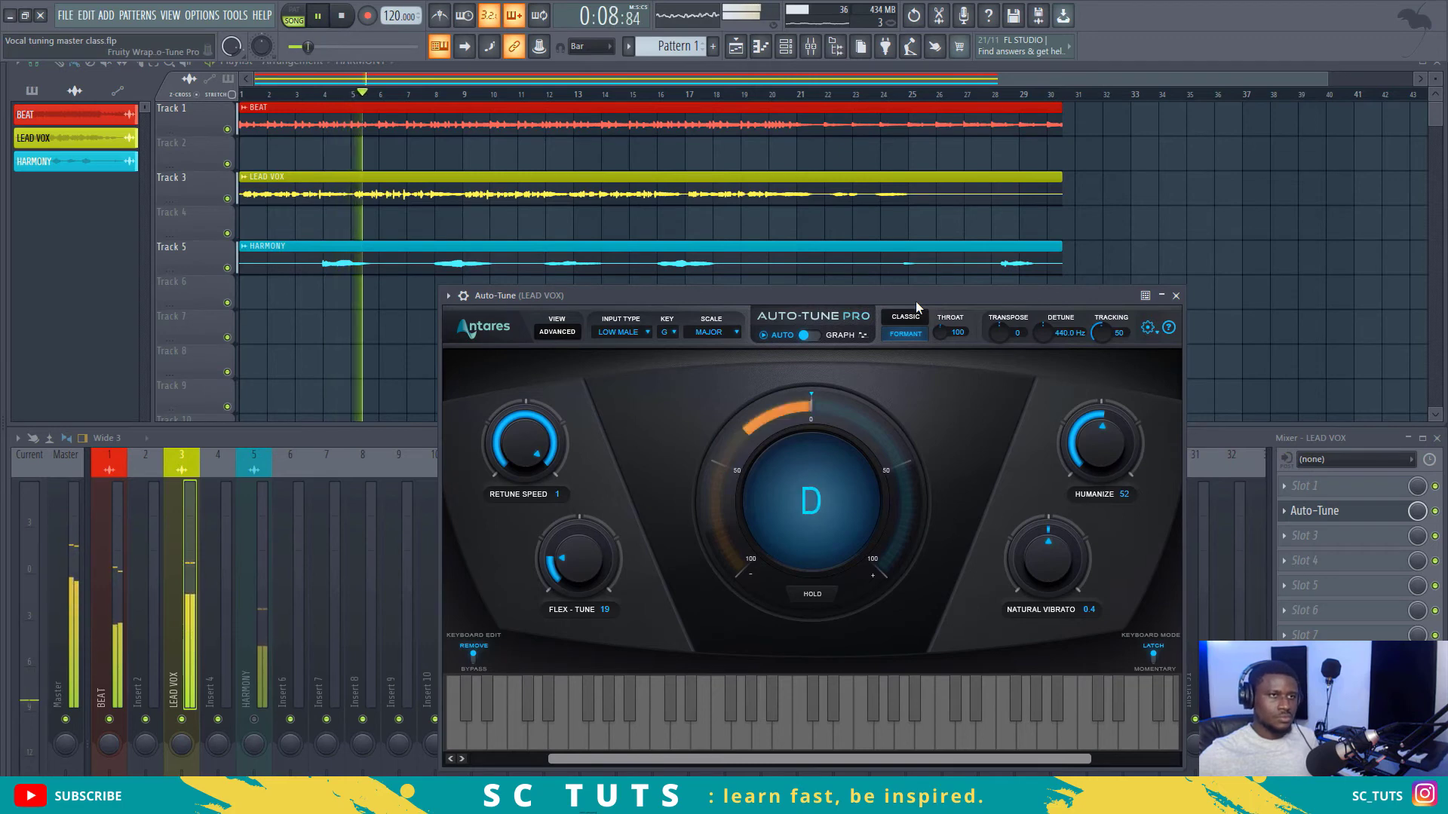
{"action": "key", "text": "space"}
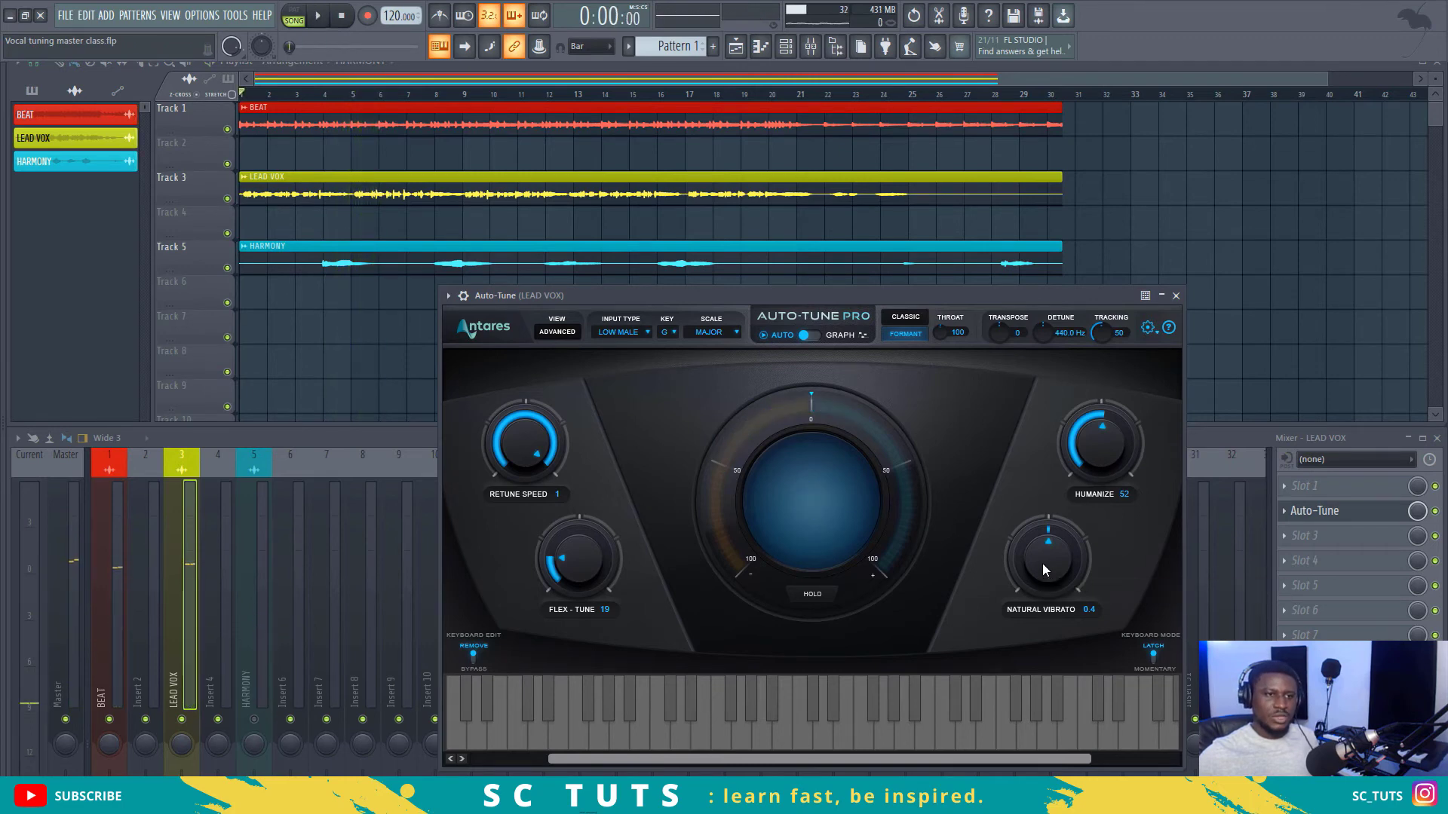
Set Natural Vibrato to 12.0 and play the song to hear the exaggerated vibrato
{"action": "left_click_drag", "start_coordinate": [1046, 533], "coordinate": [1054, 493]}
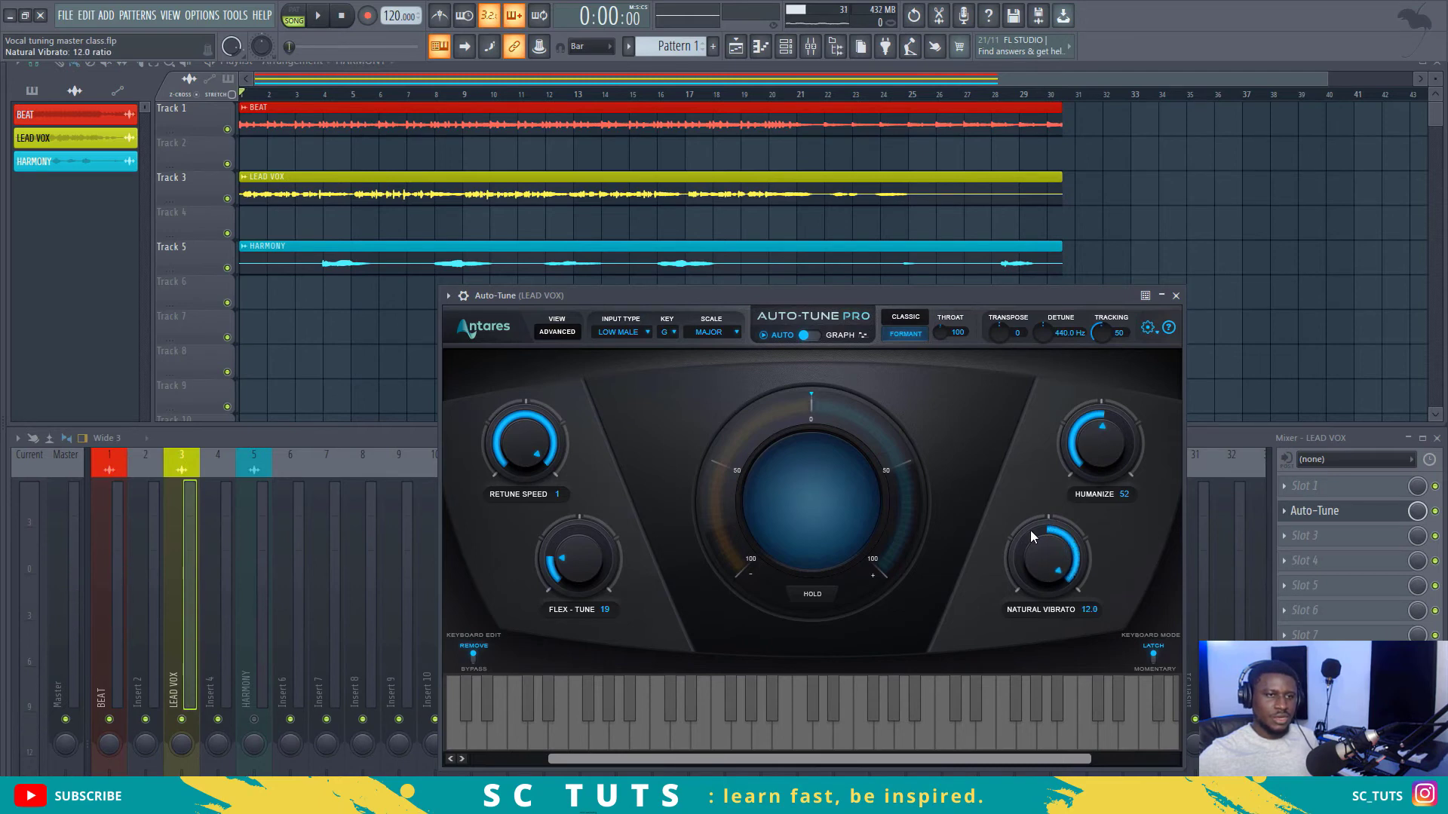
{"action": "key", "text": "space"}
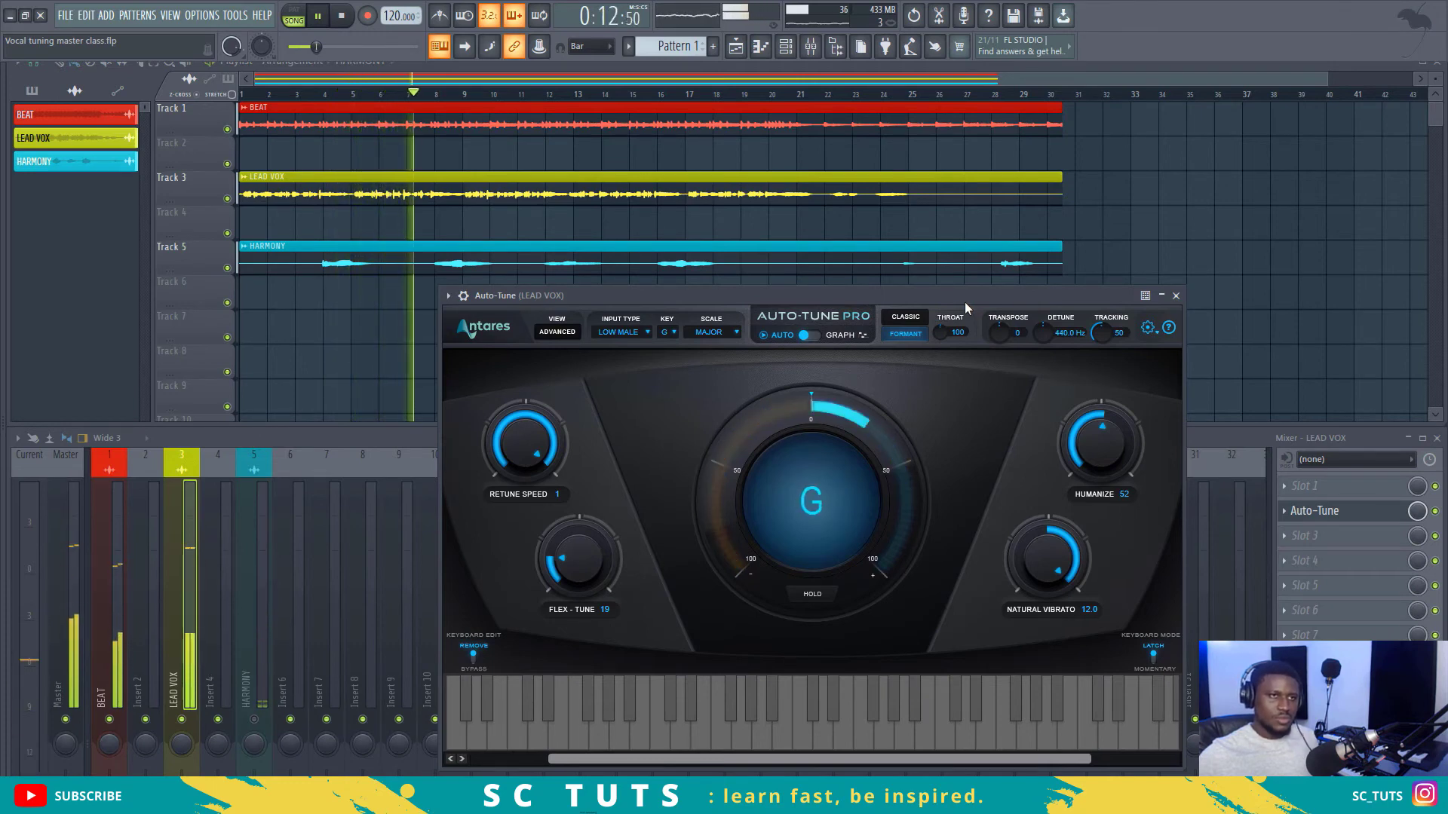
{"action": "key", "text": "space"}
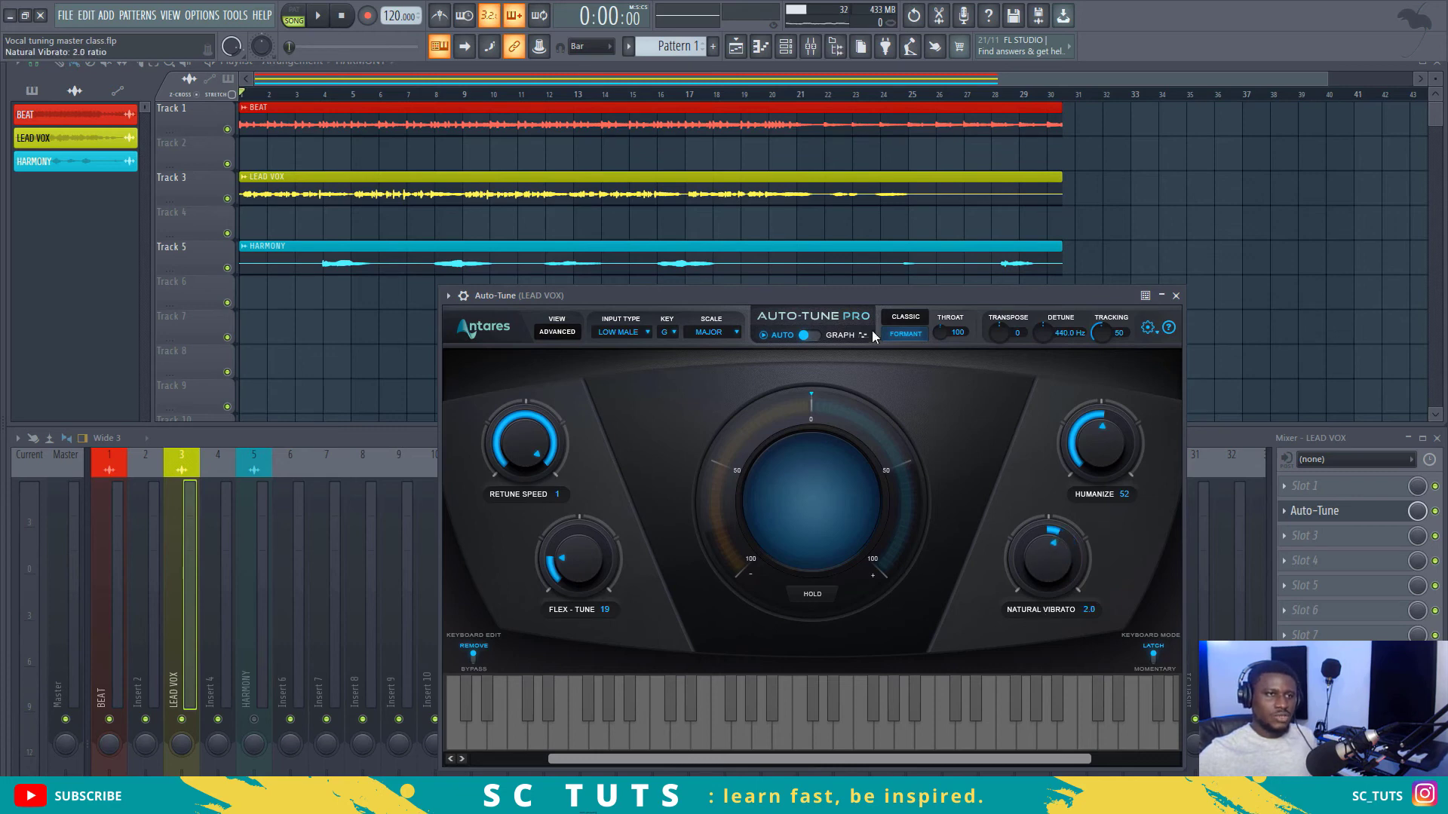
Set Natural Vibrato to 2.0 and play the song to check the subtler vibrato
{"action": "key", "text": "space"}
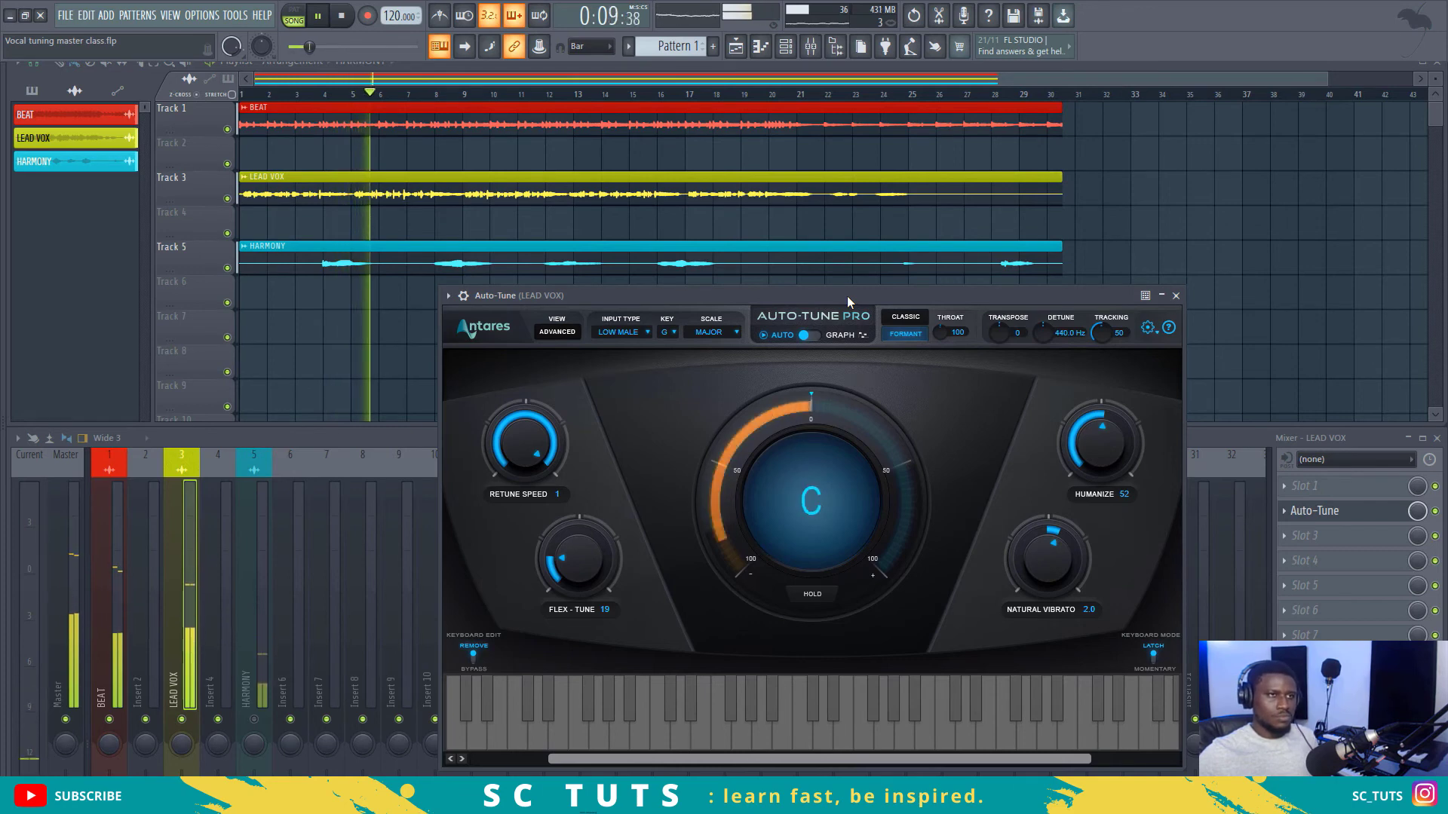
{"action": "key", "text": "space"}
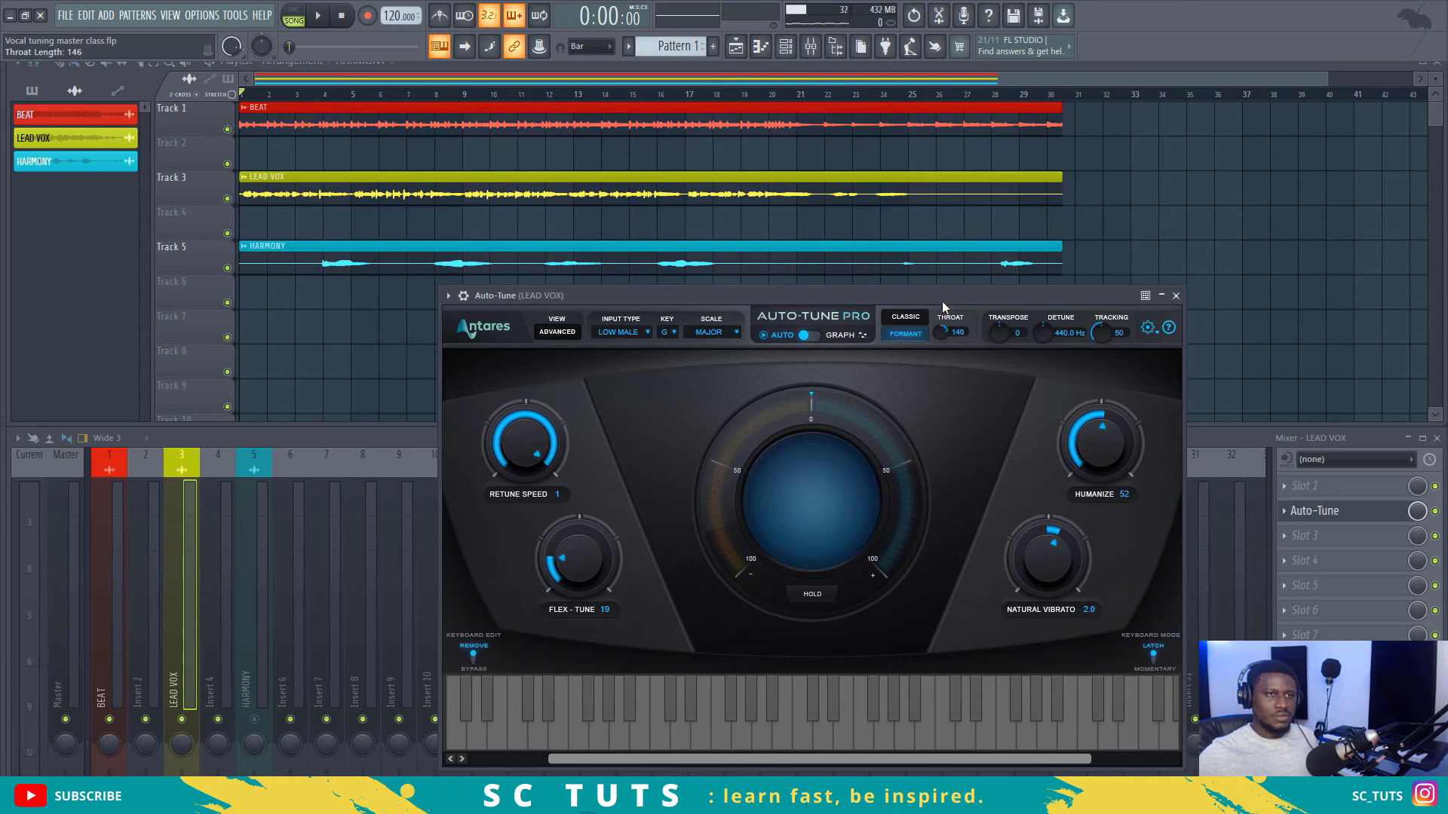
Set the Throat length to 146 and play the song to hear the changed vocal character
{"action": "key", "text": "space"}
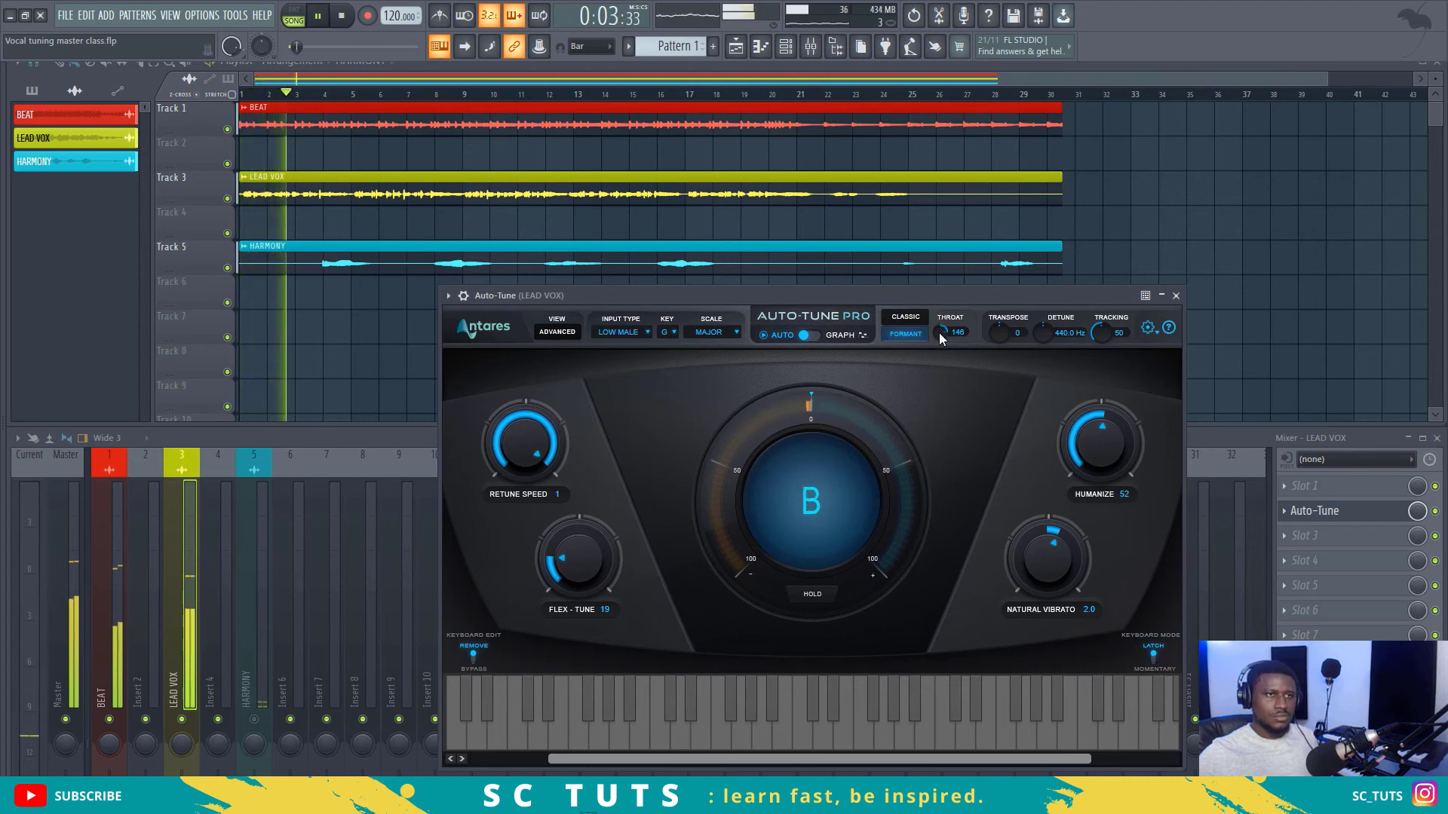
{"action": "key", "text": "space"}
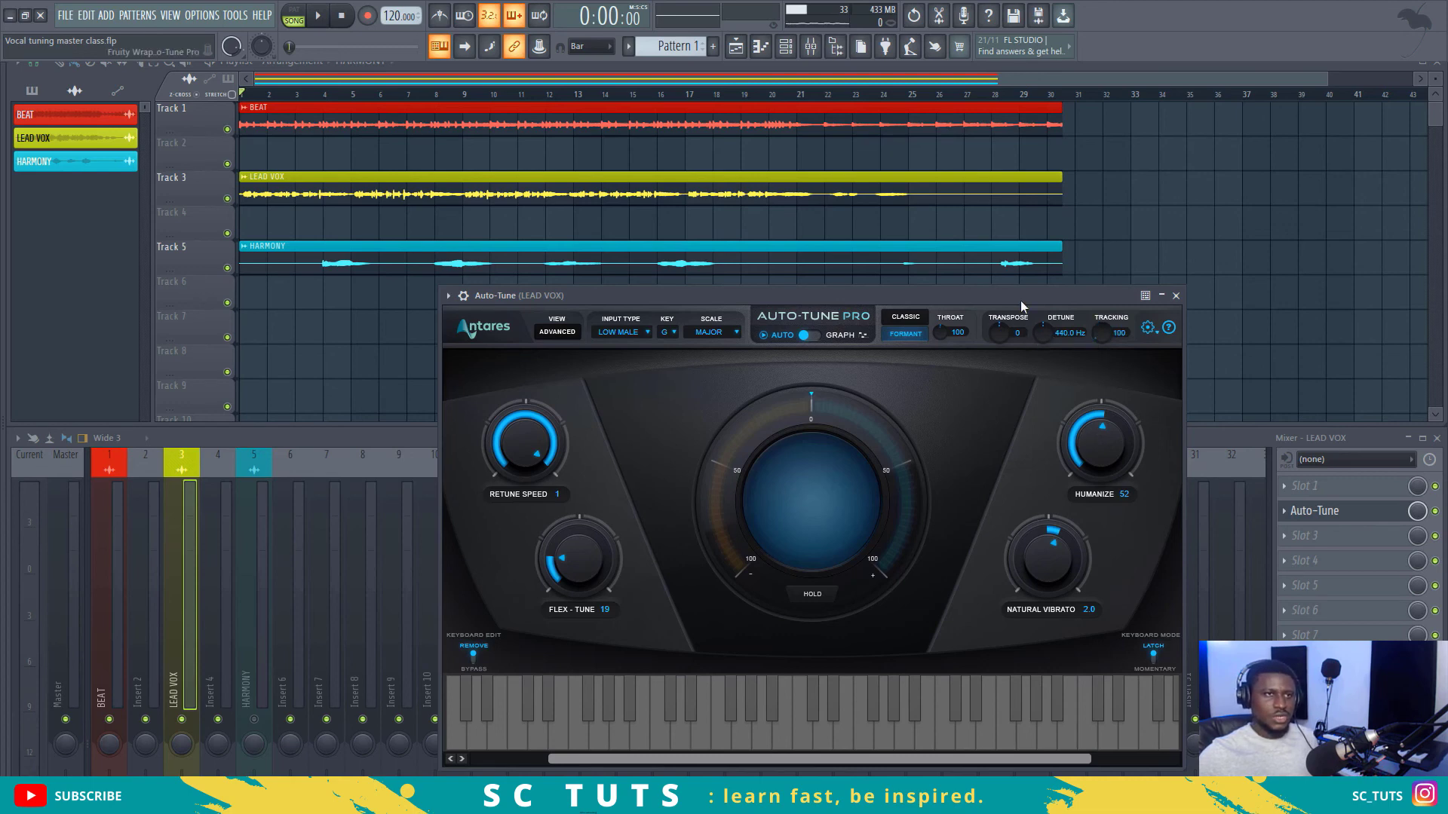
Return the Throat length to 100, set Tracking to 100 and play the song to hear the result
{"action": "key", "text": "space"}
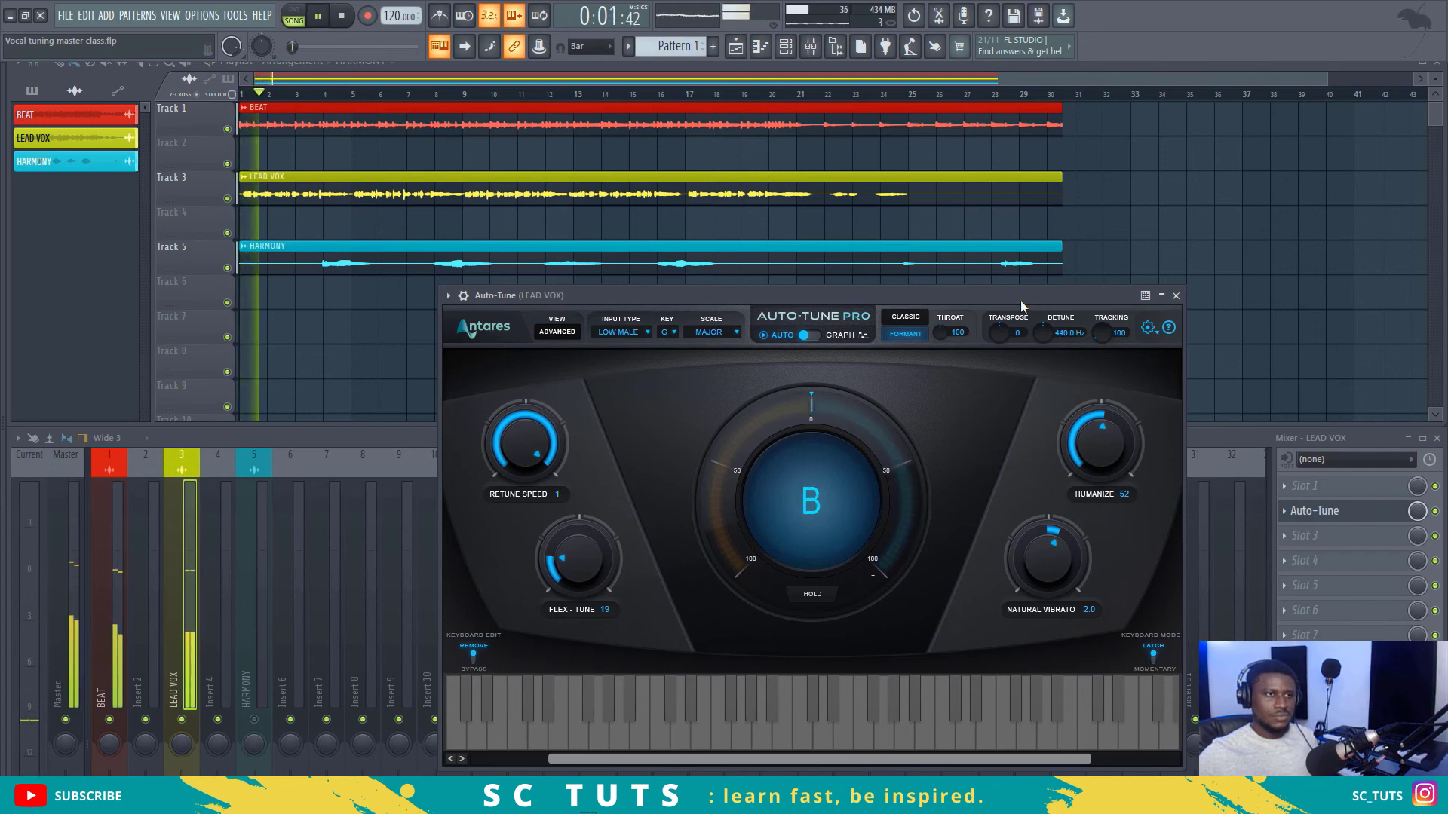